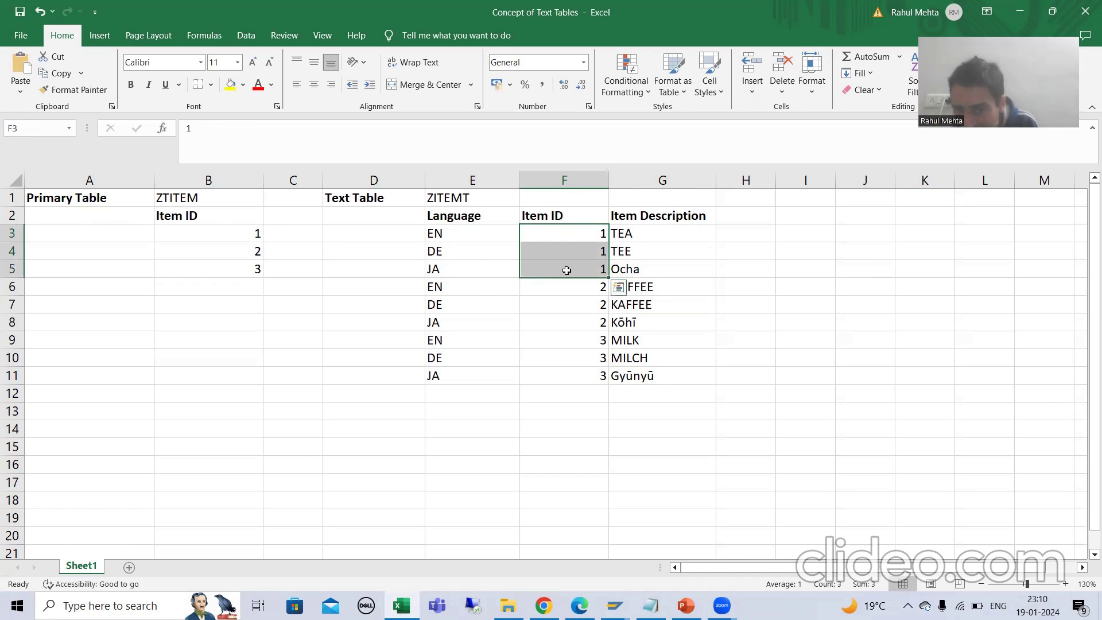
Step: Highlight the ZTITEM text table's Item ID, Language and description entries for item 1 (TEA, TEE, Ocha)
left_click(103, 201)
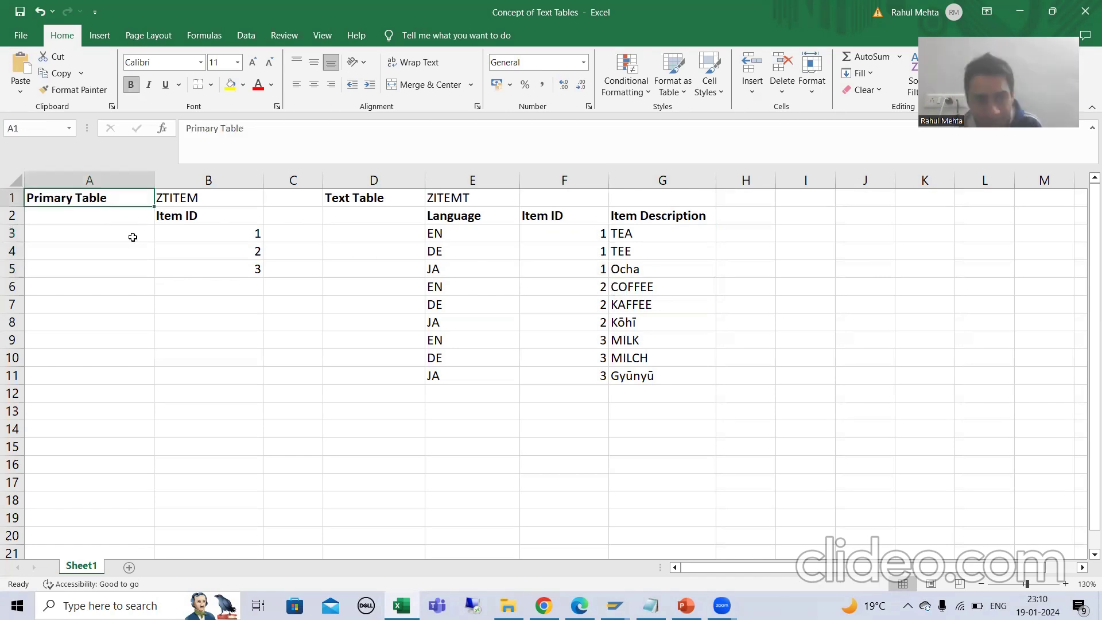
left_click(109, 212)
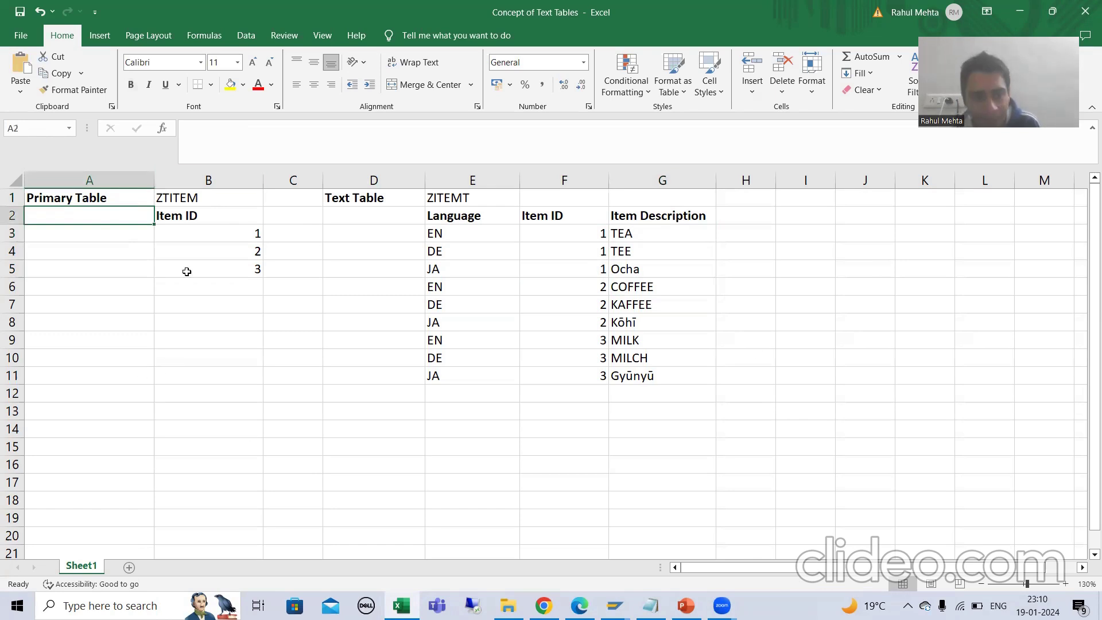
left_click(198, 217)
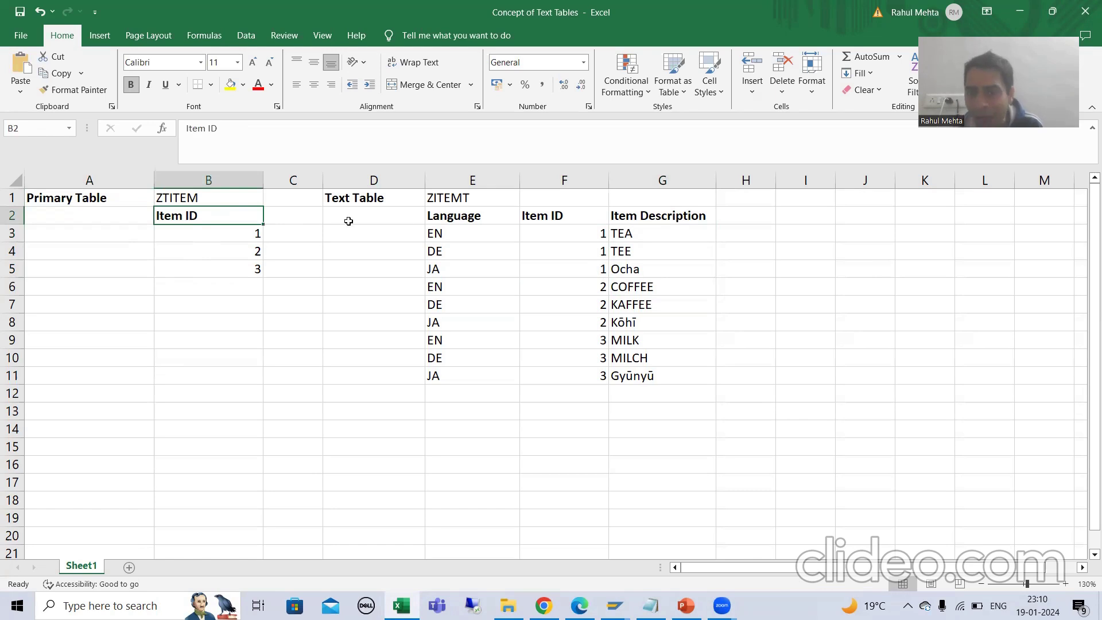
left_click_drag(578, 217, 574, 271)
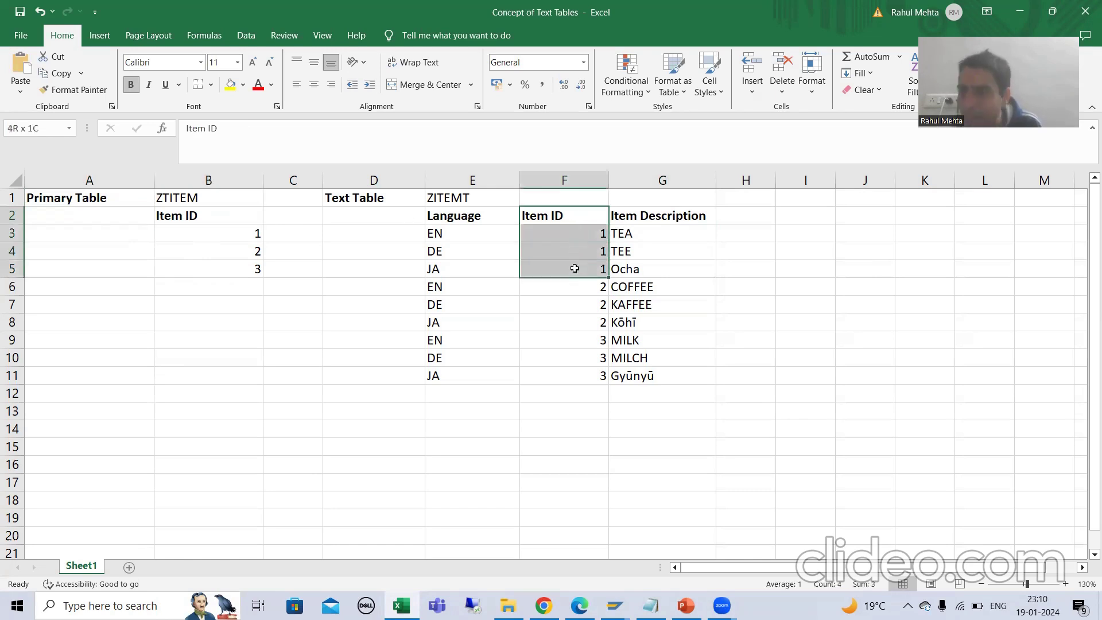
left_click_drag(465, 215, 465, 266)
left_click_drag(660, 221, 657, 266)
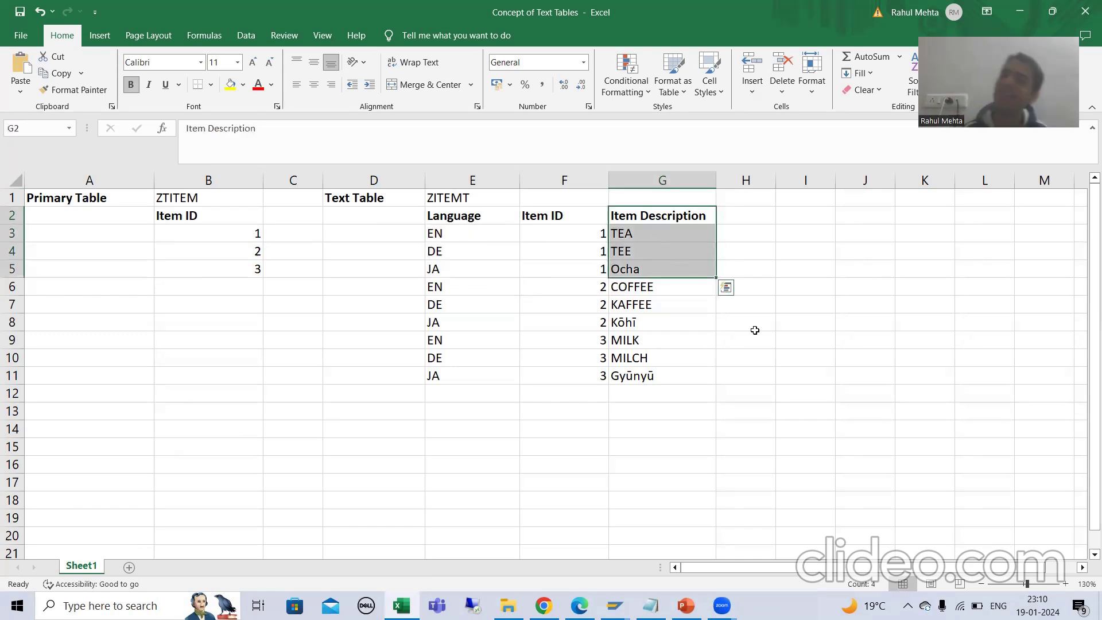
left_click(764, 427)
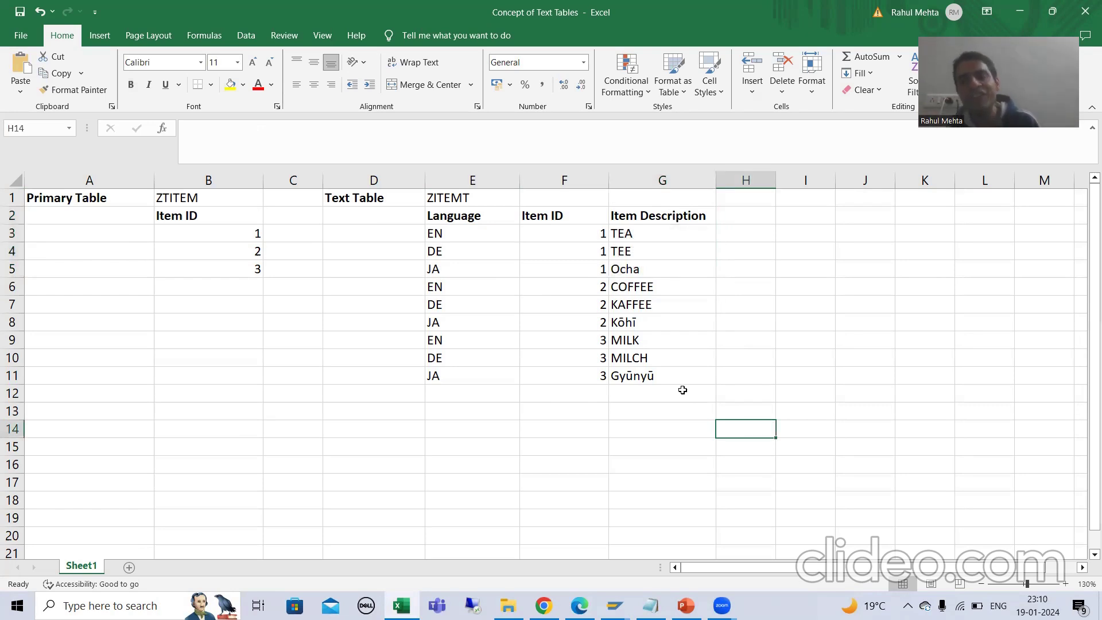
left_click_drag(630, 235, 631, 269)
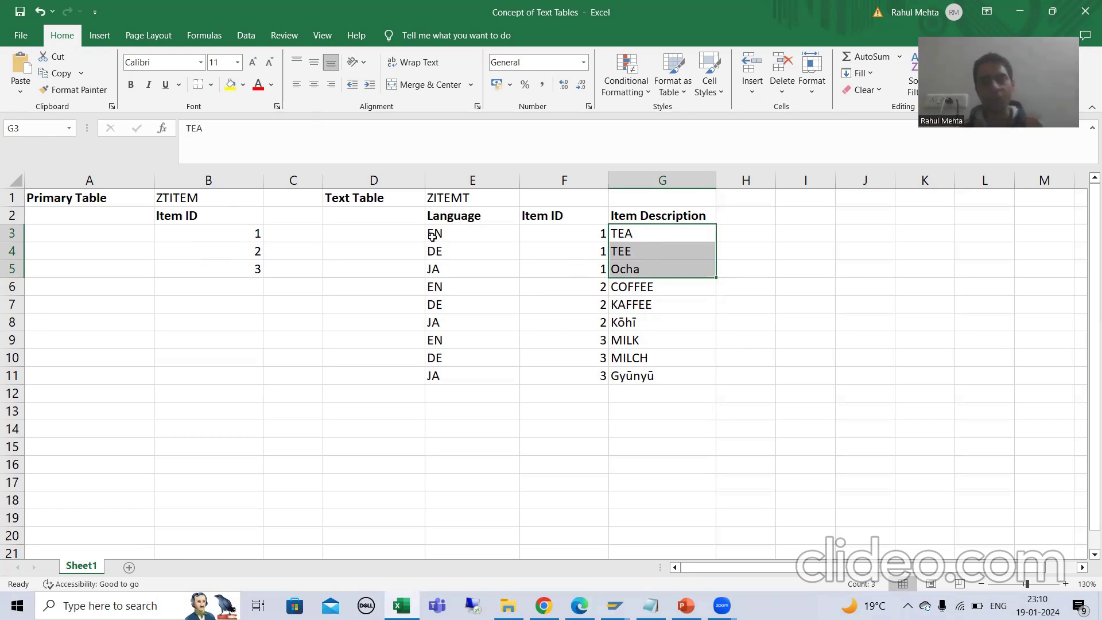
key("alt+Tab")
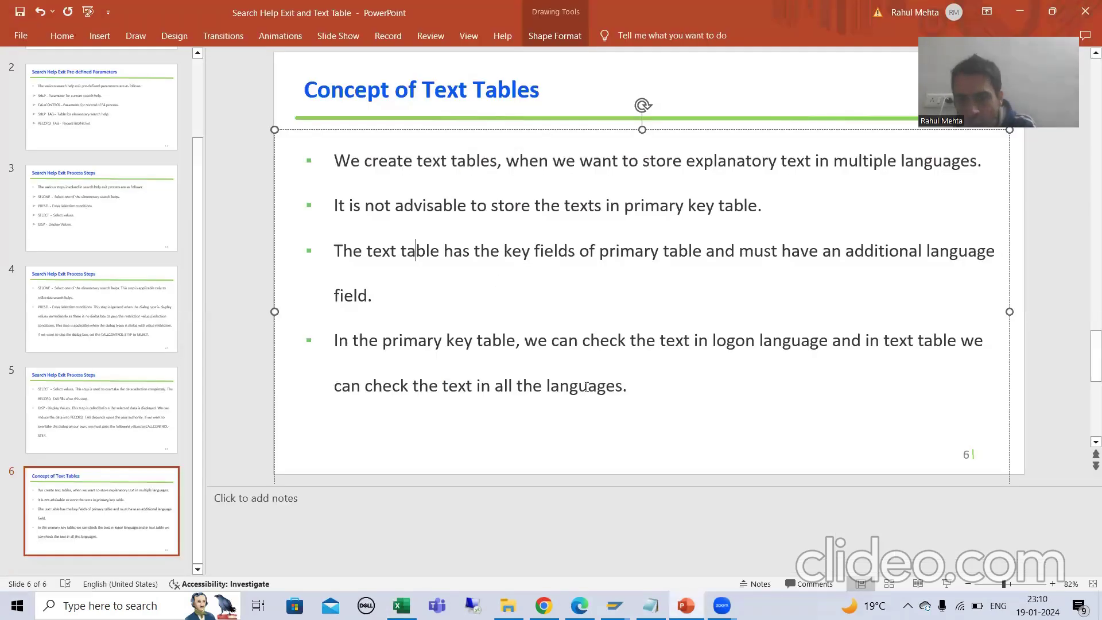
key("alt+Tab")
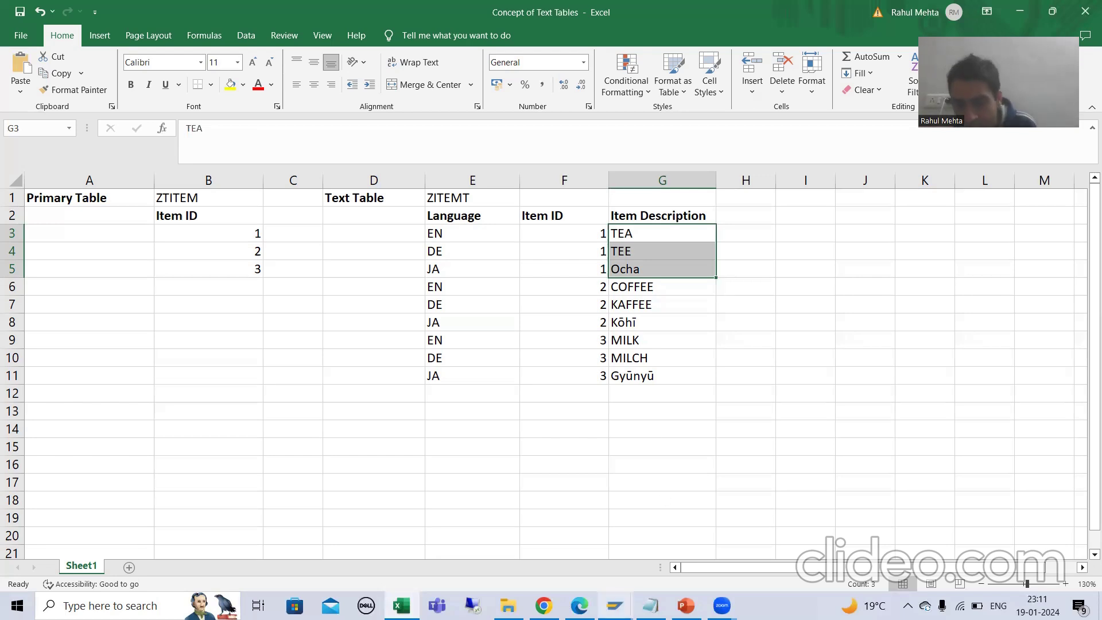
Step: Return to the Change Material session and start transaction MM01 to create a material
left_click(615, 606)
left_click(419, 537)
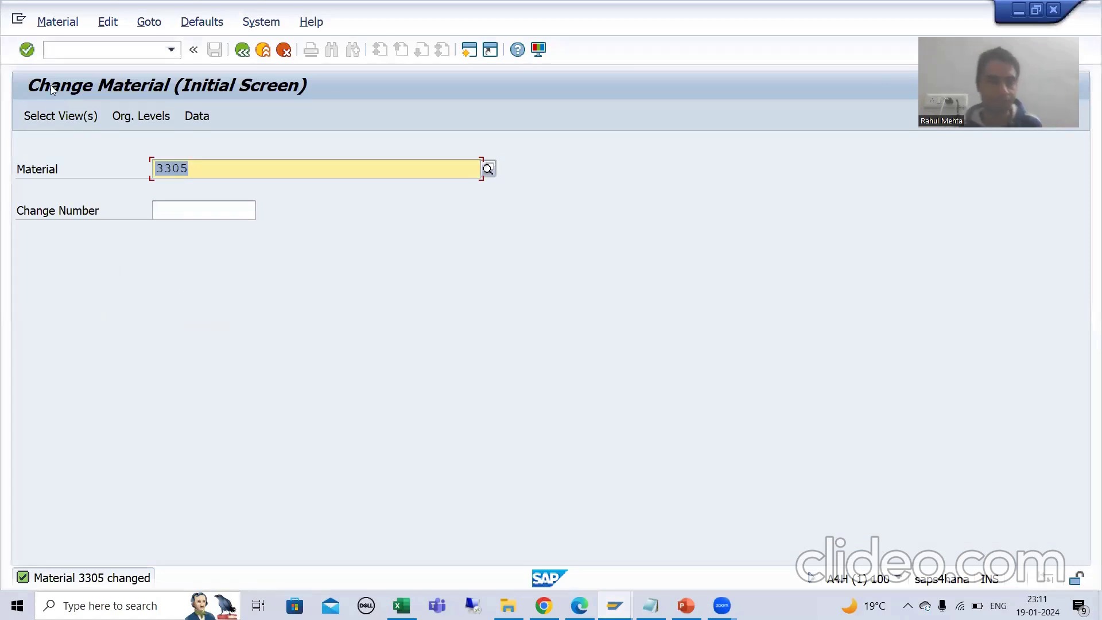
left_click(64, 48)
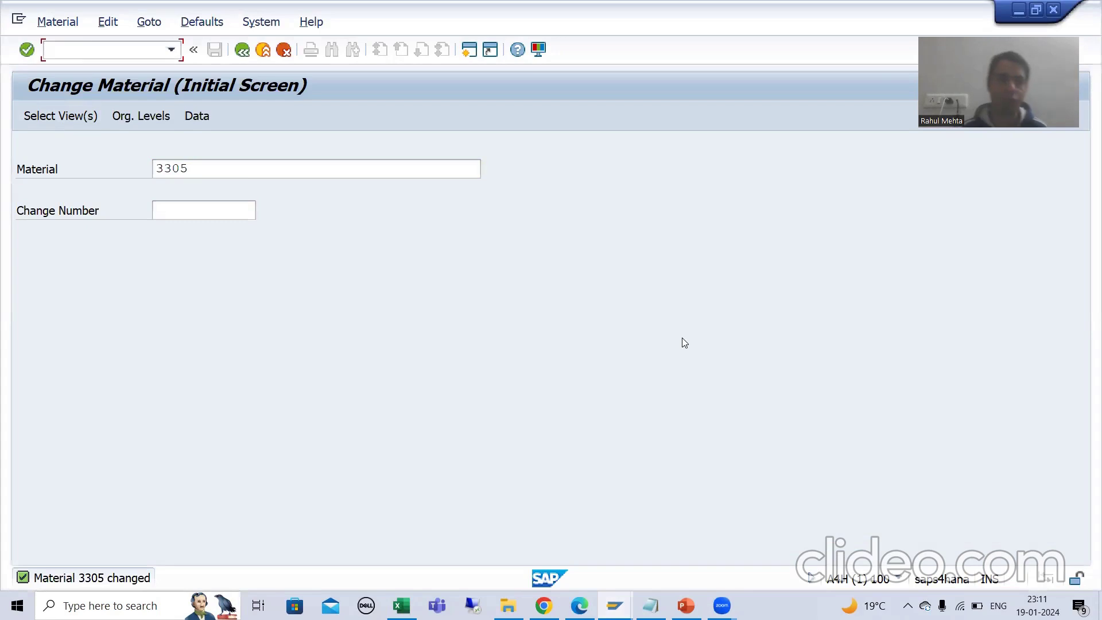
type("/nmm01")
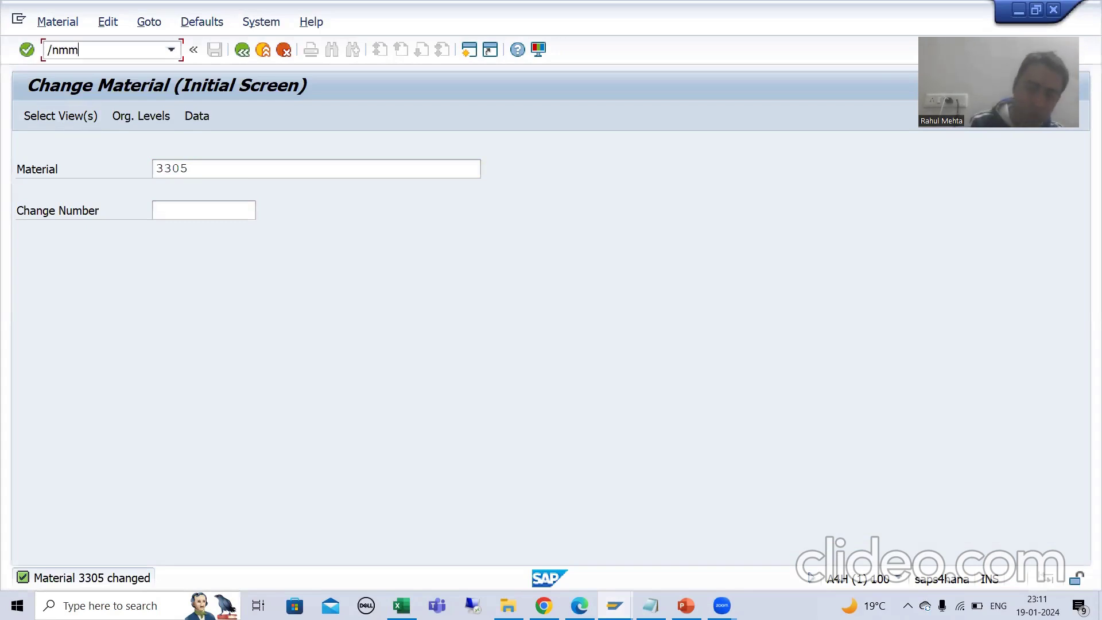
key("Return")
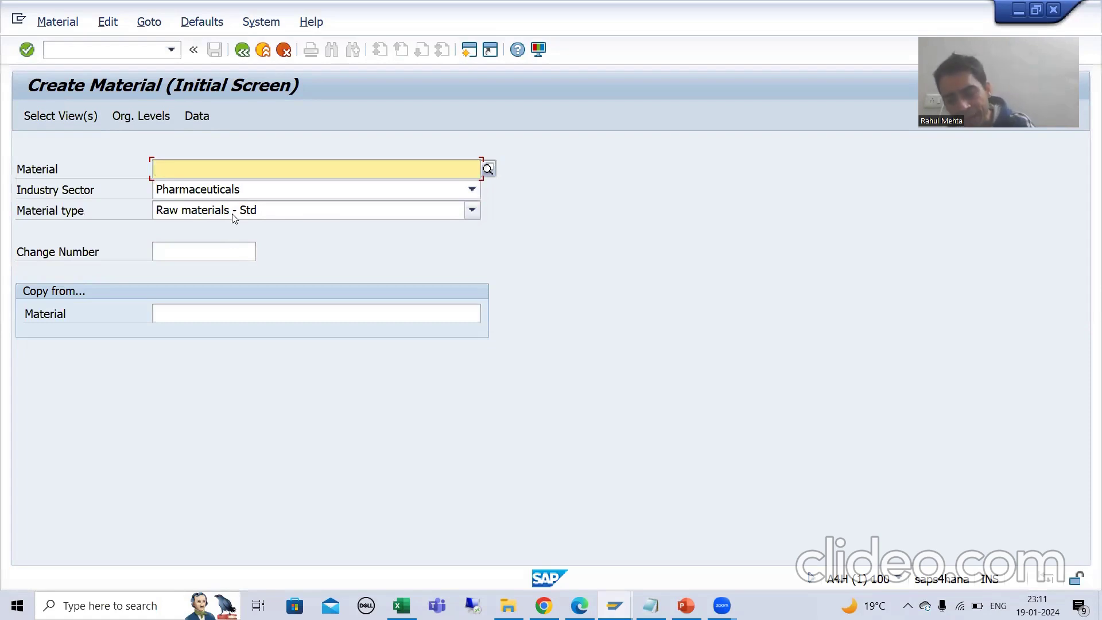
Step: Continue to the view selection and choose the Basic Data 1 view
key("Return")
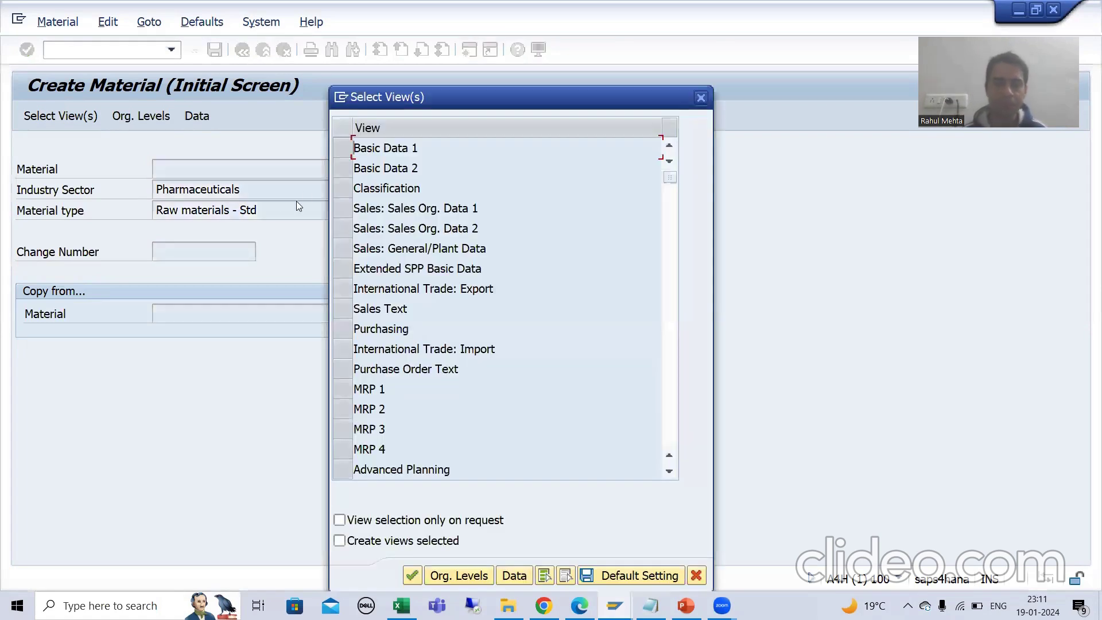
left_click(344, 149)
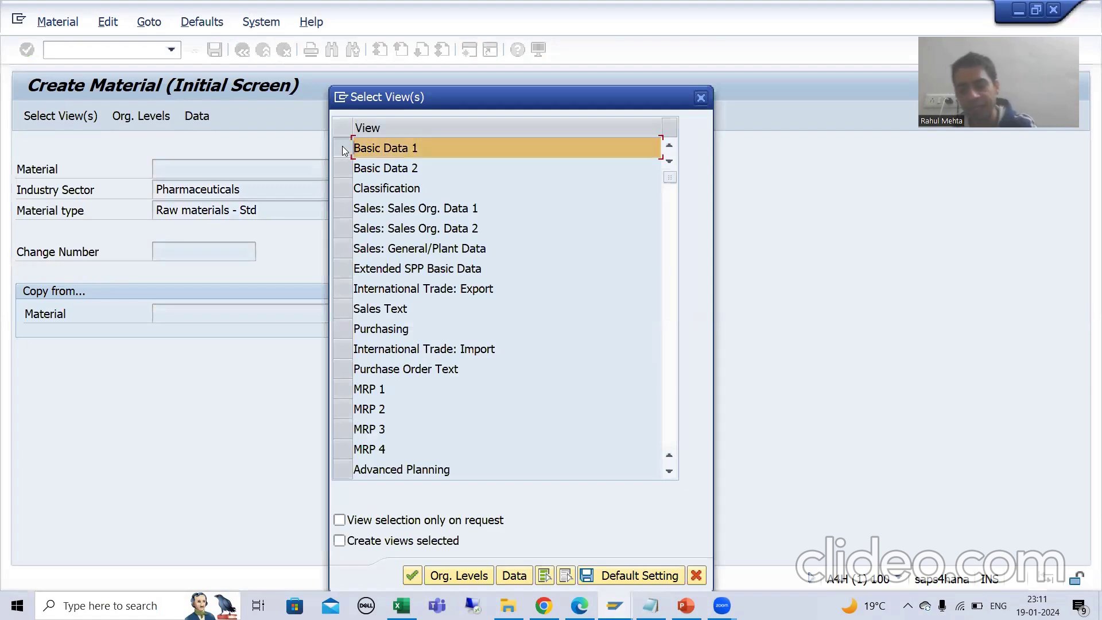
key("Return")
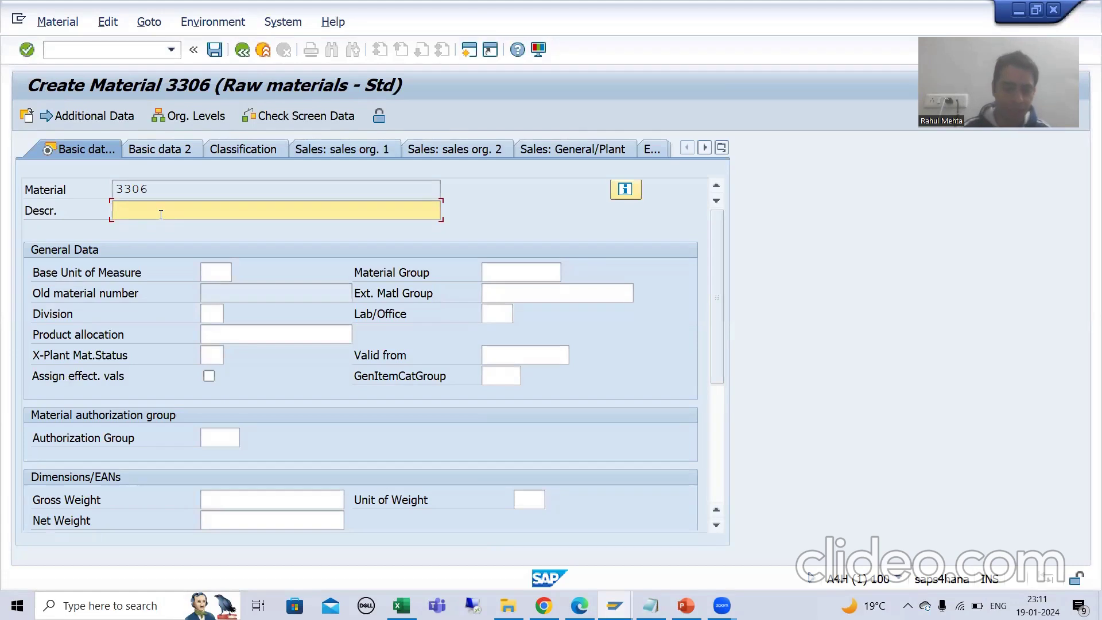
Step: Enter description 'Testing - English' and base unit EA, then save material 3306
type("Testi")
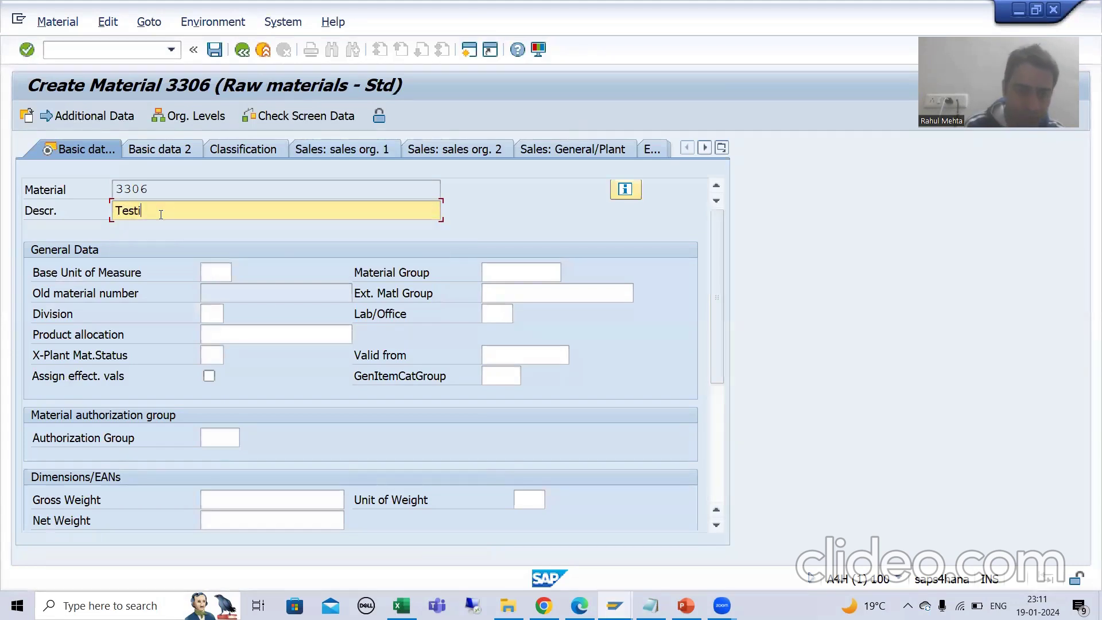
type("ng - English")
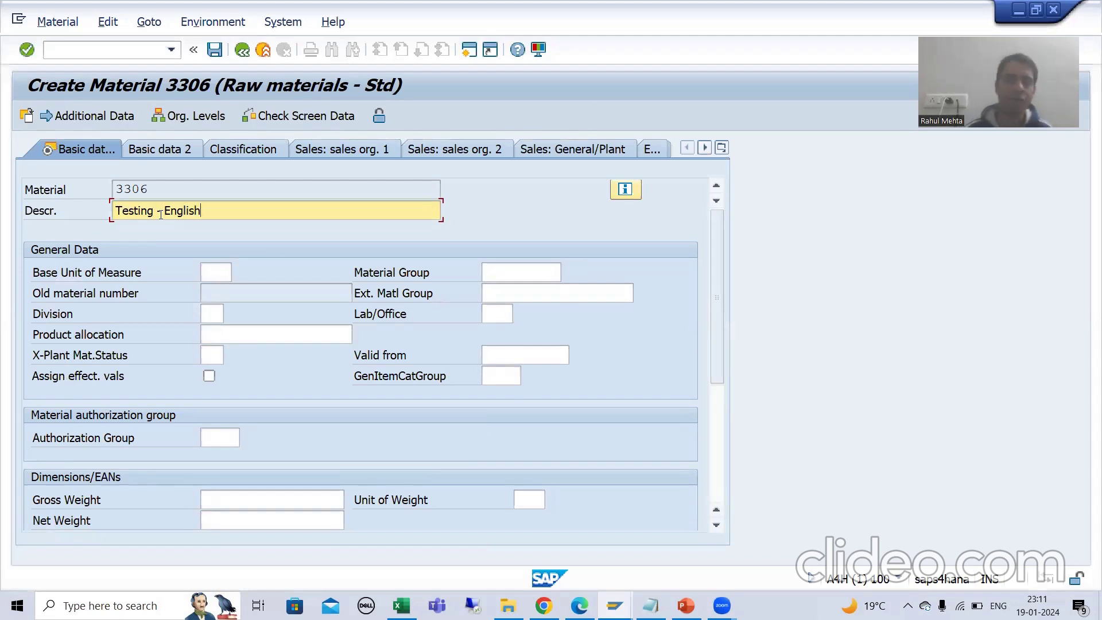
left_click(217, 274)
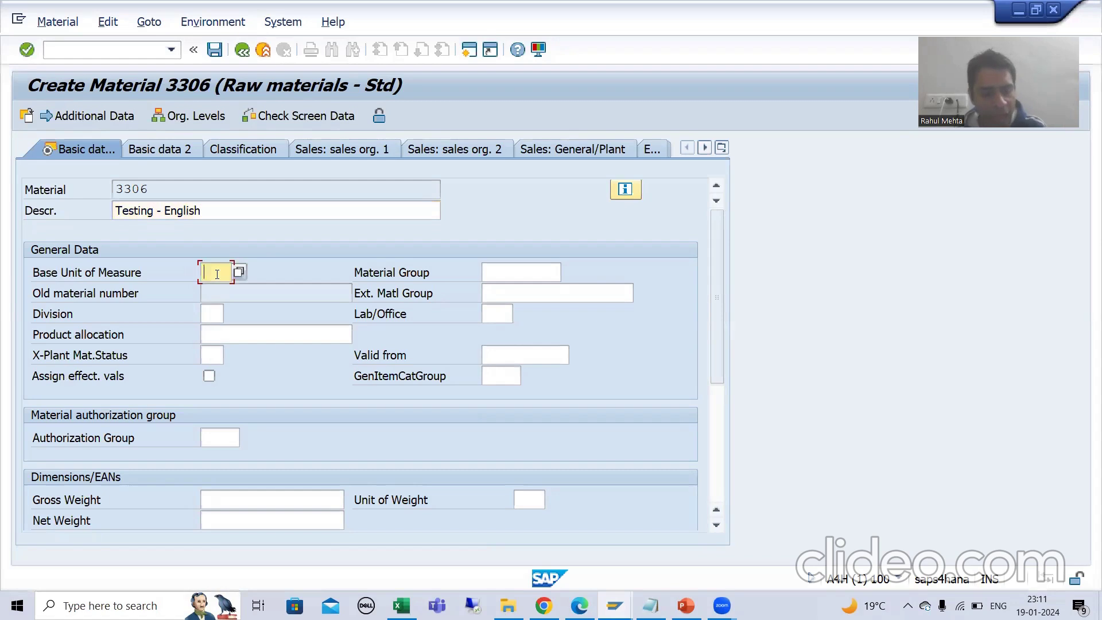
type("EA")
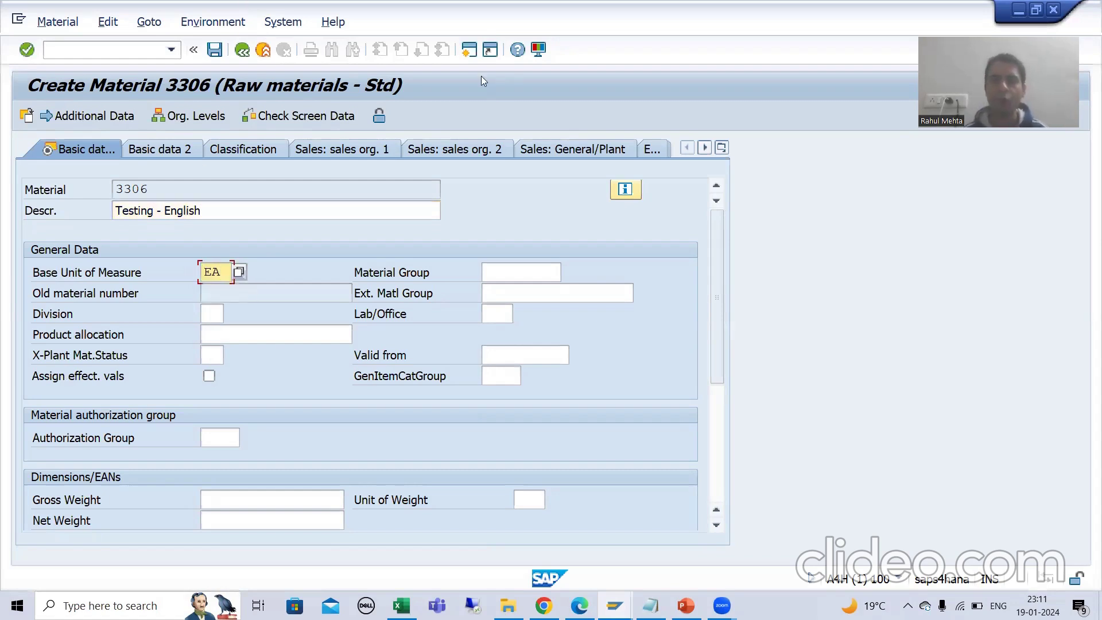
key("Return")
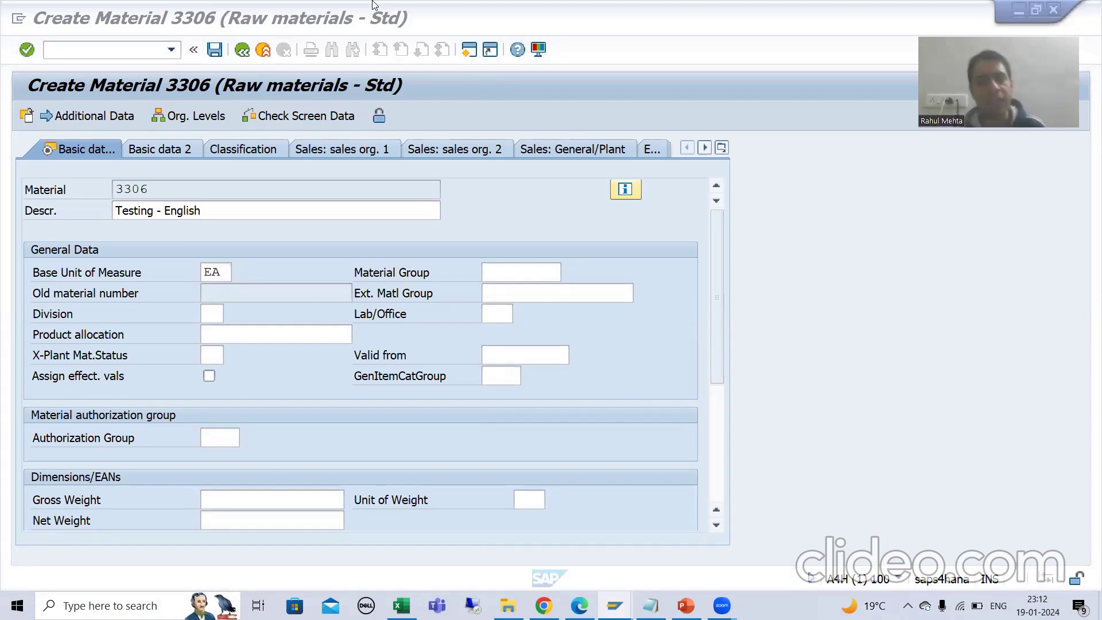
mouse_move(372, 4)
key("ctrl+s")
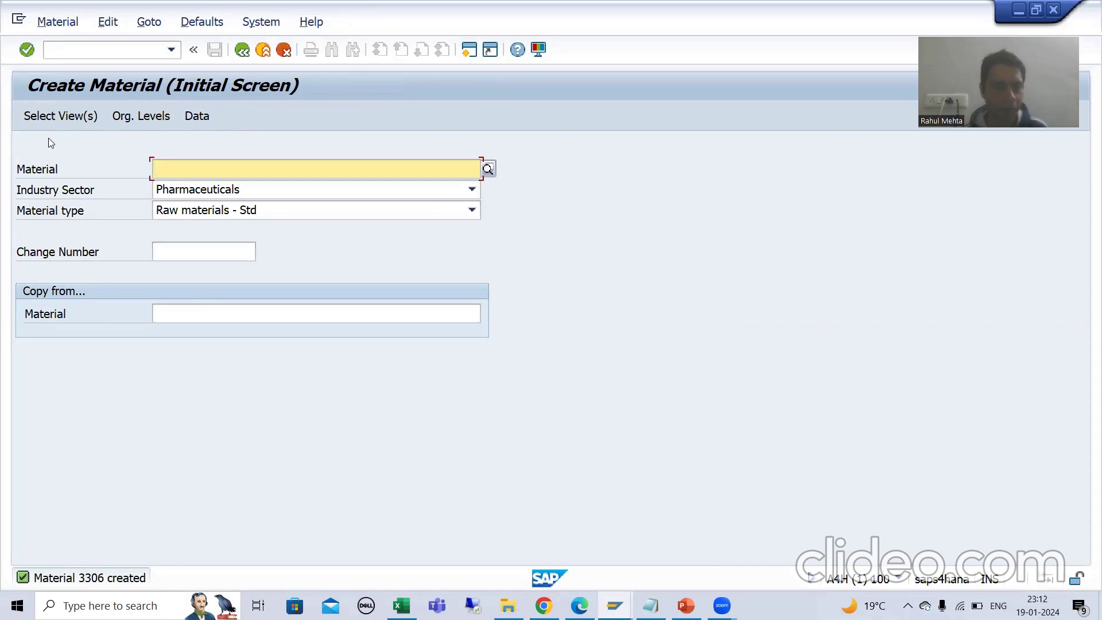
left_click(69, 51)
Step: Display table MARA in SE11 and bring up its data contents selection screen
type("/nse11")
key("Return")
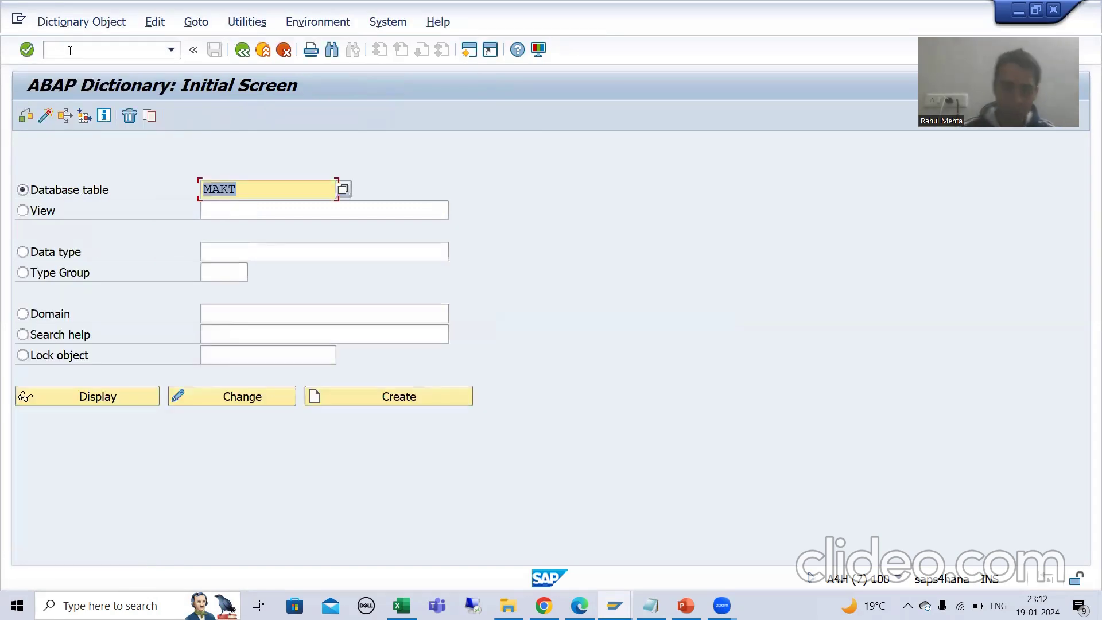
type("MARA")
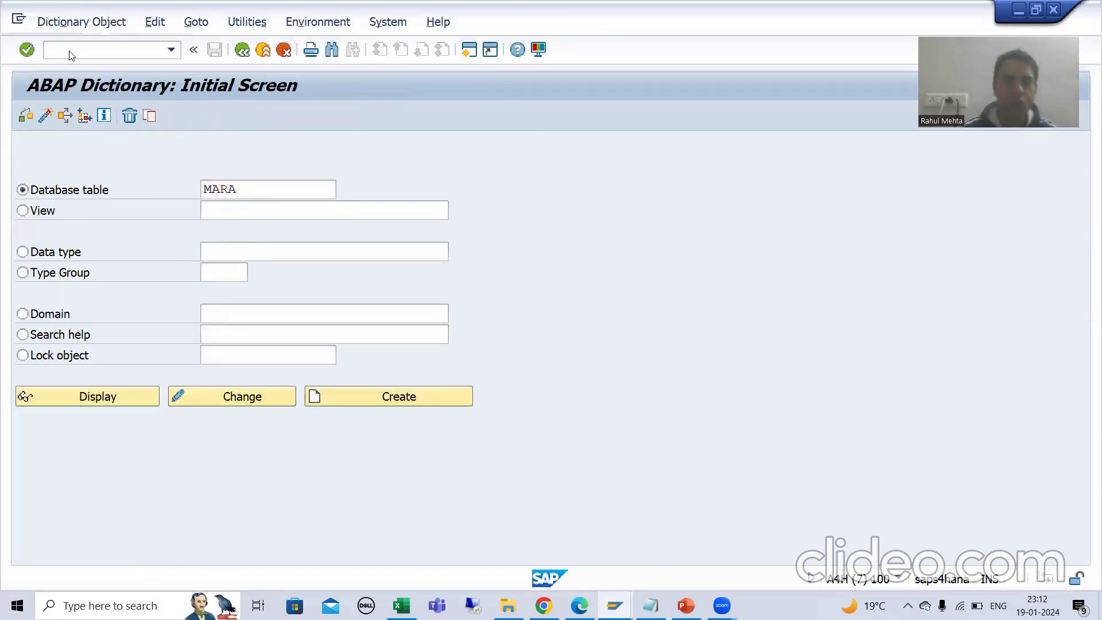
left_click(111, 398)
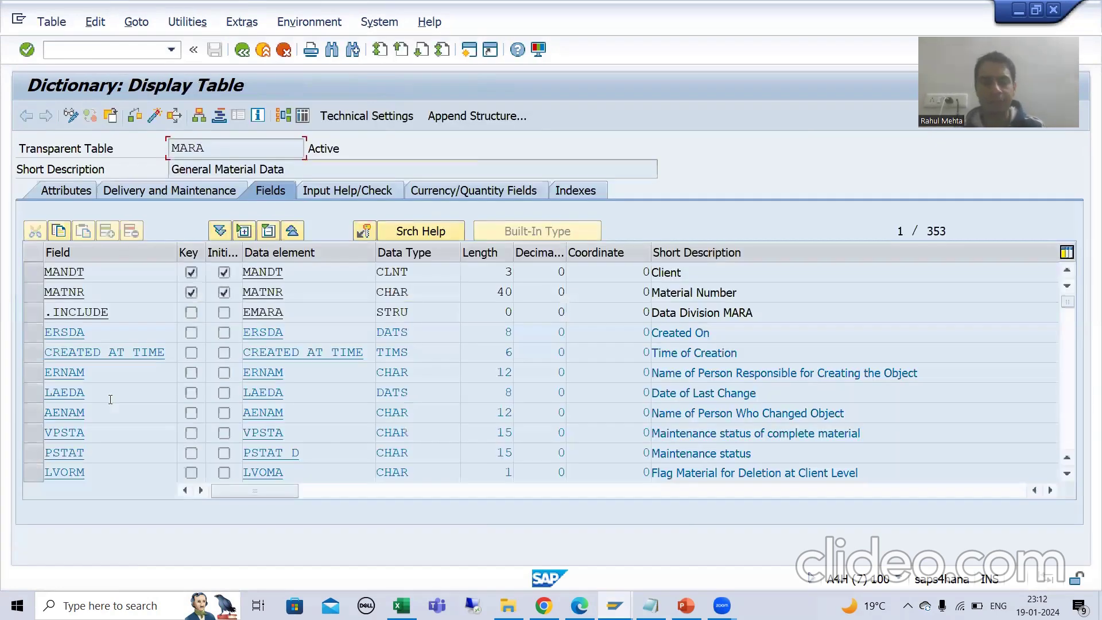
left_click(306, 117)
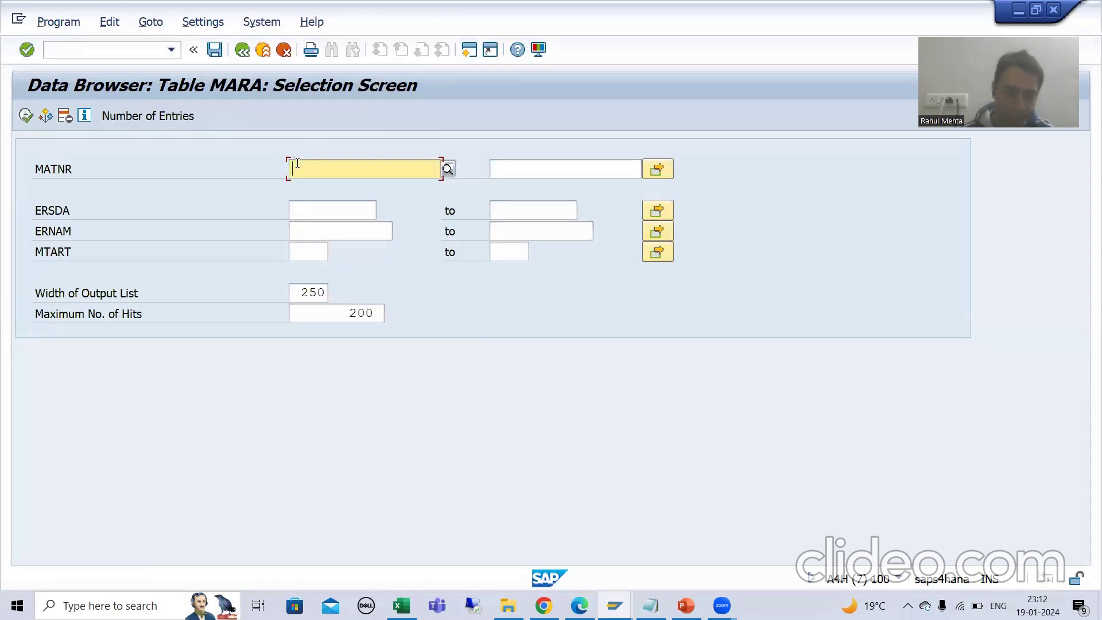
Step: Query MARA for material 3306, check sector P, type DROH and unit EA, then go back
type("3306")
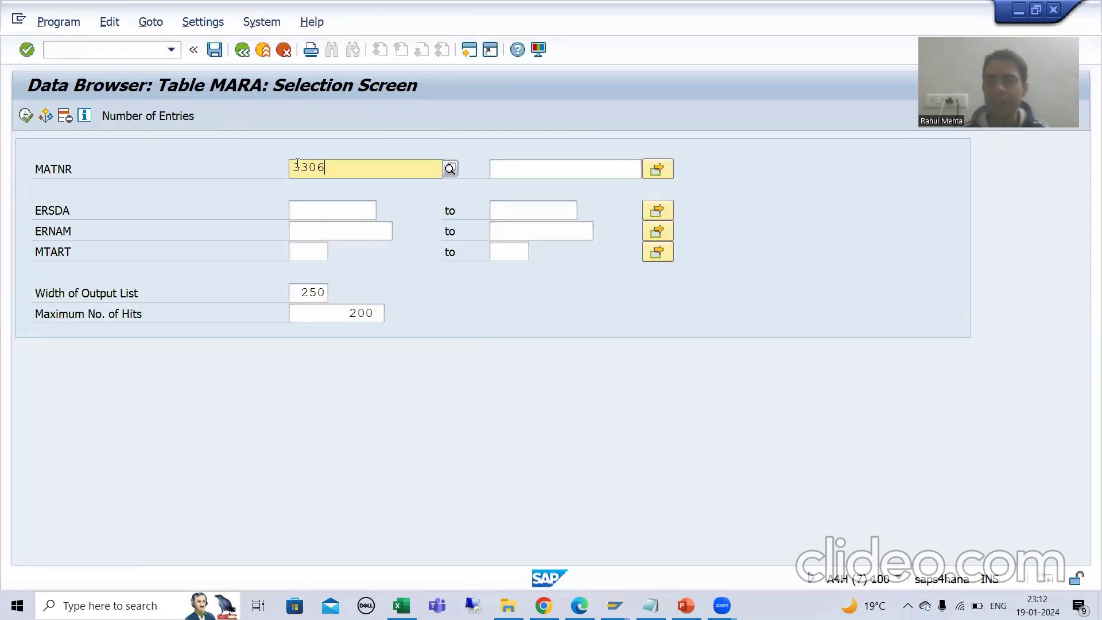
left_click(27, 116)
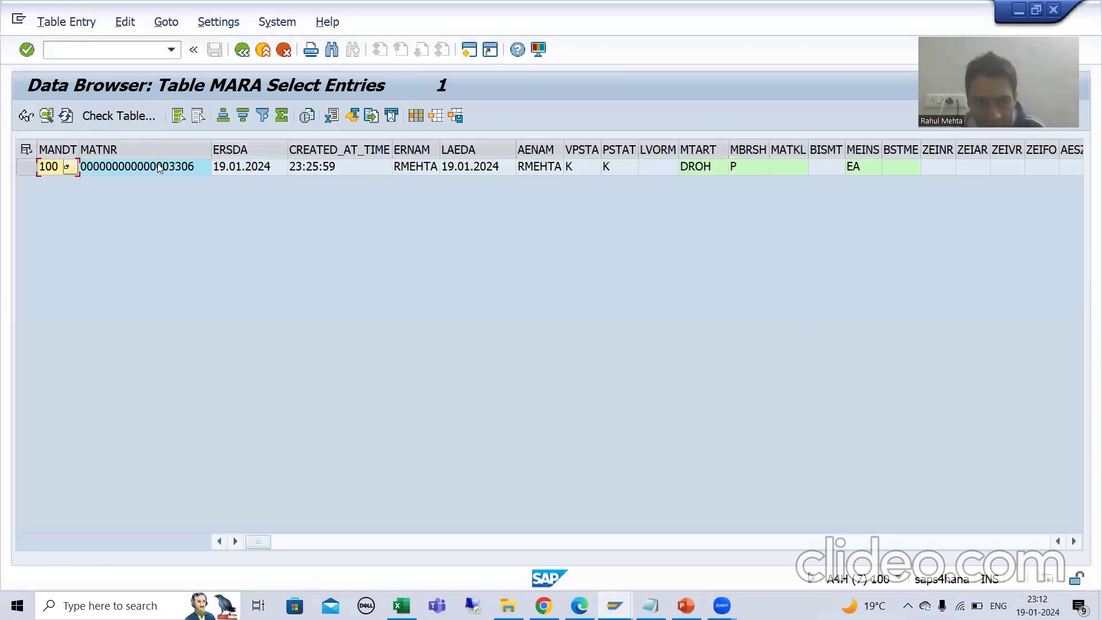
left_click(748, 169)
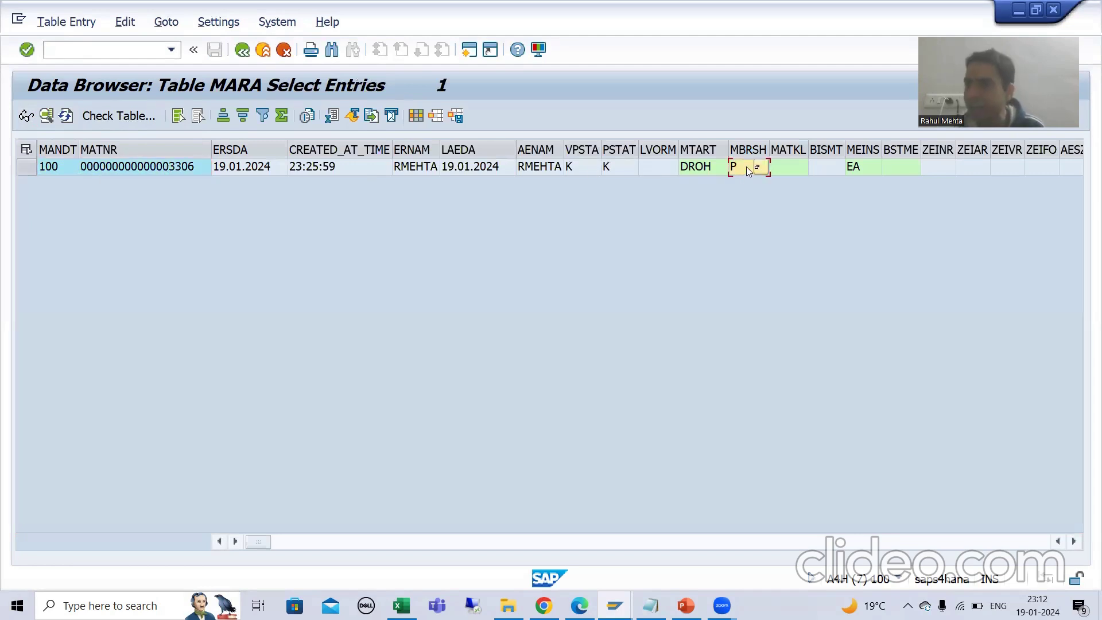
left_click(708, 168)
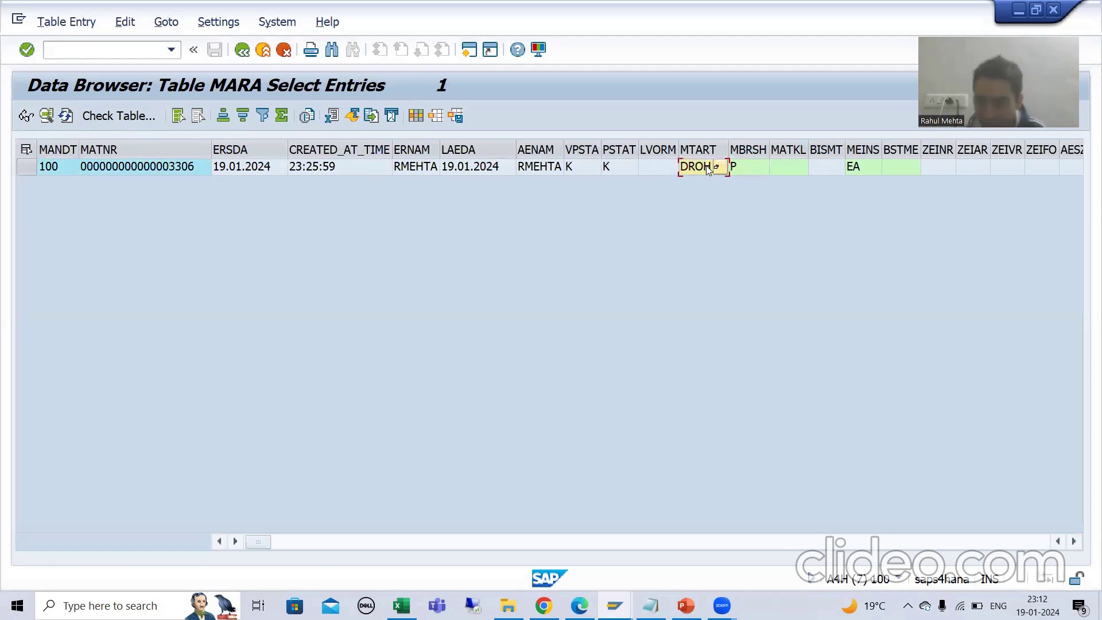
left_click(864, 171)
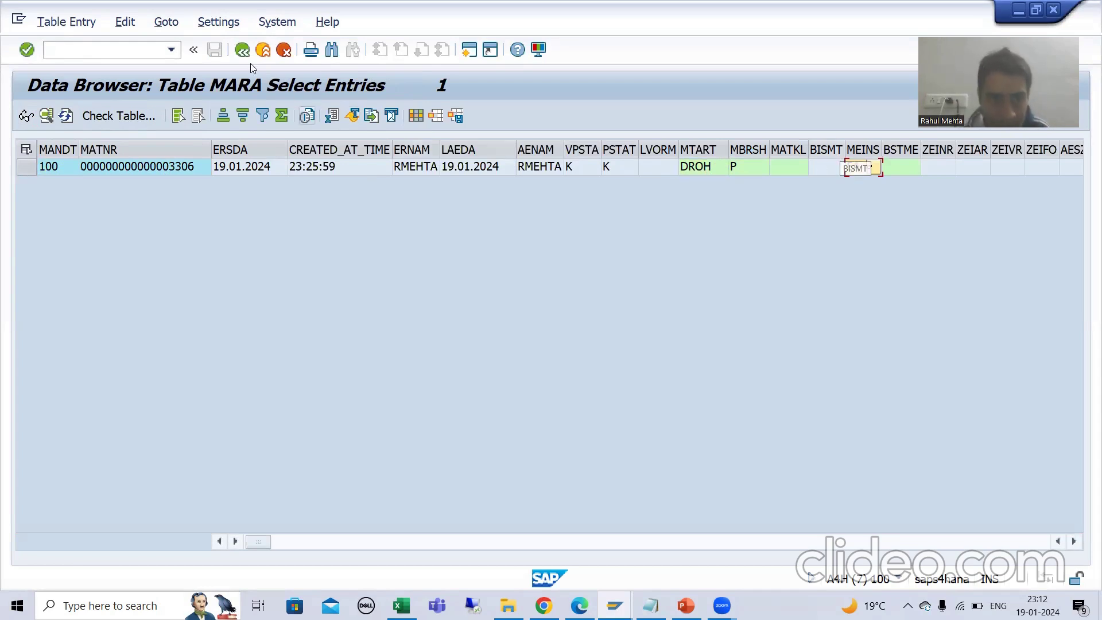
key("F3")
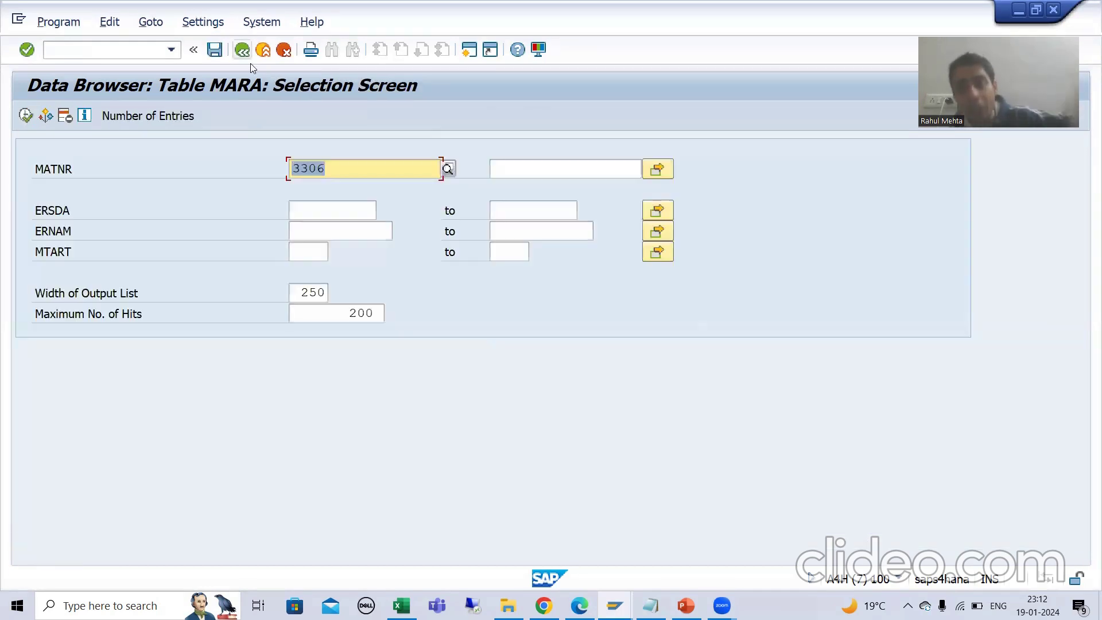
Step: Go back to the Dictionary: Display Table field list for MARA
left_click(251, 63)
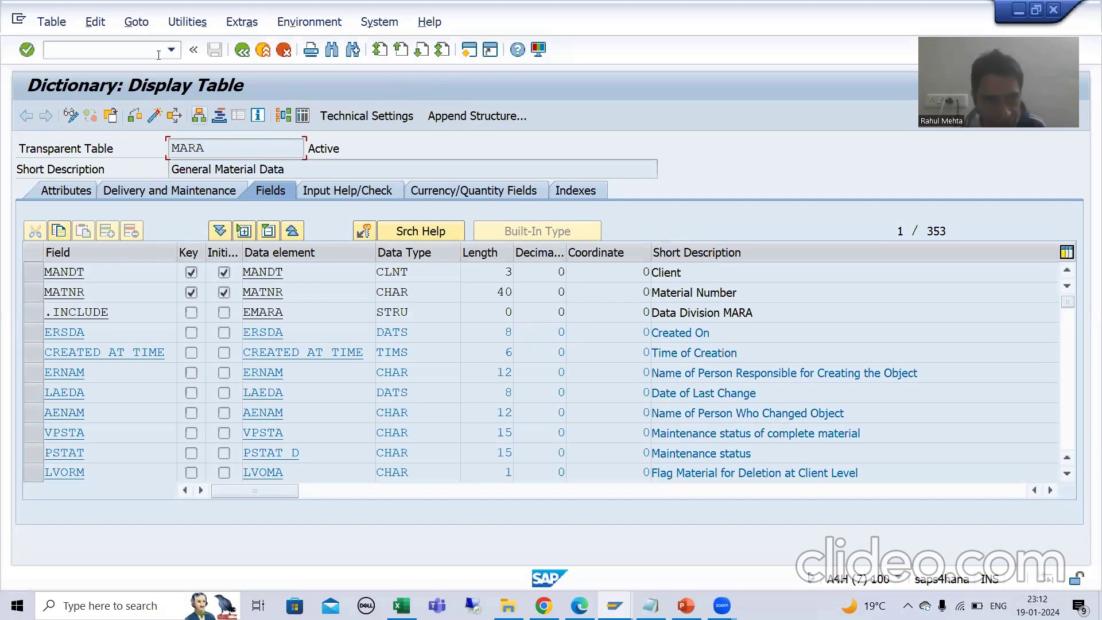
left_click(138, 23)
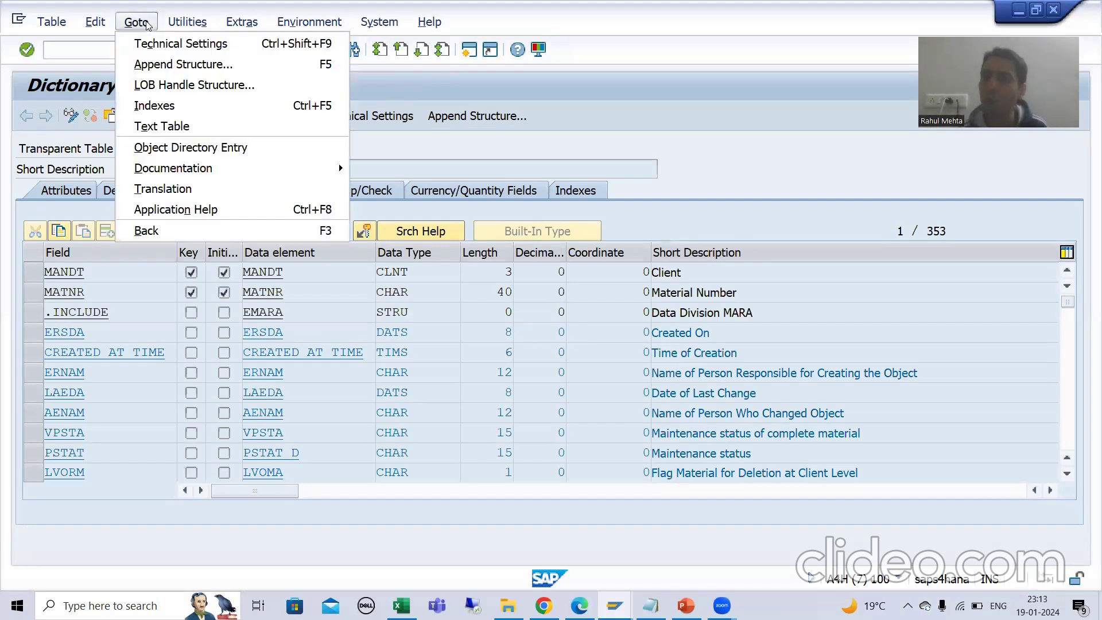
Step: Switch to text table MAKT, mark MATNR and SPRAS, and open its contents filtered on 3306
left_click(159, 126)
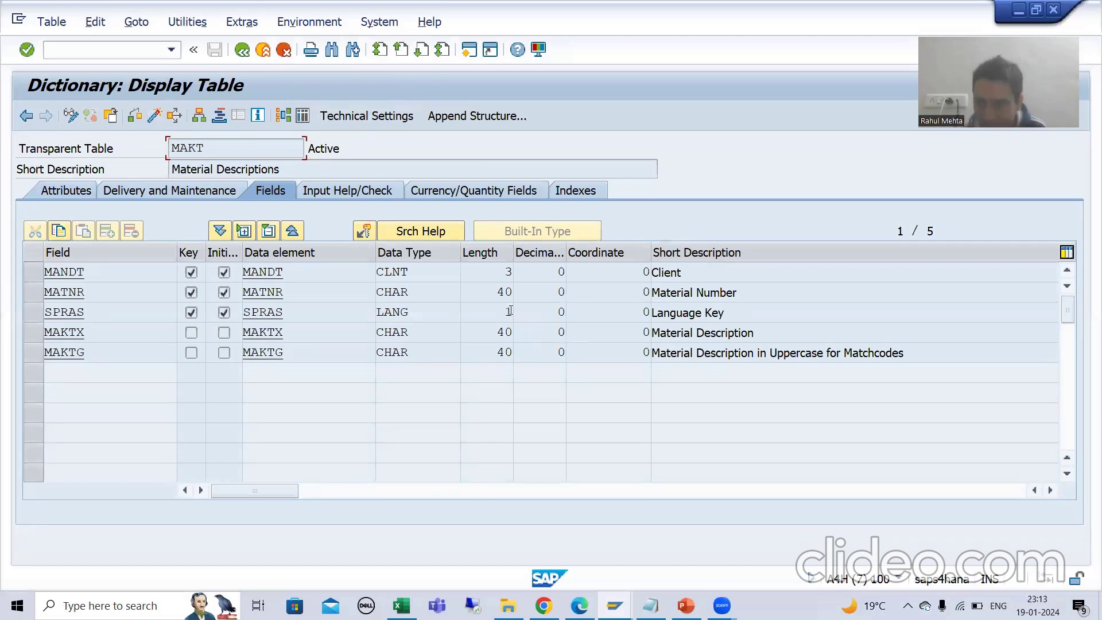
left_click(31, 292)
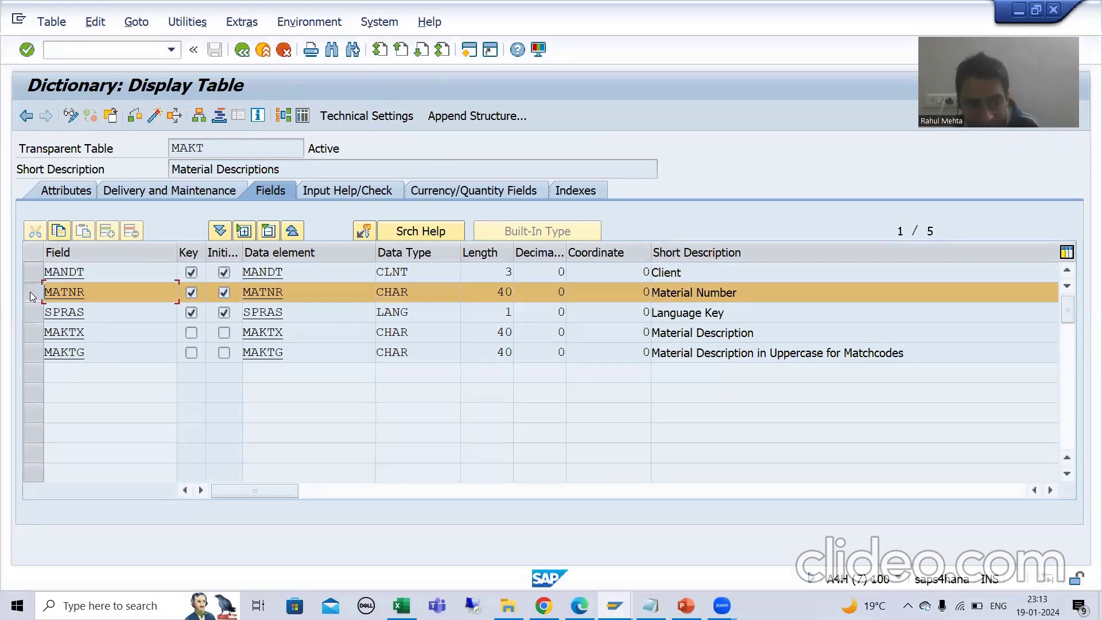
left_click(34, 314, "shift")
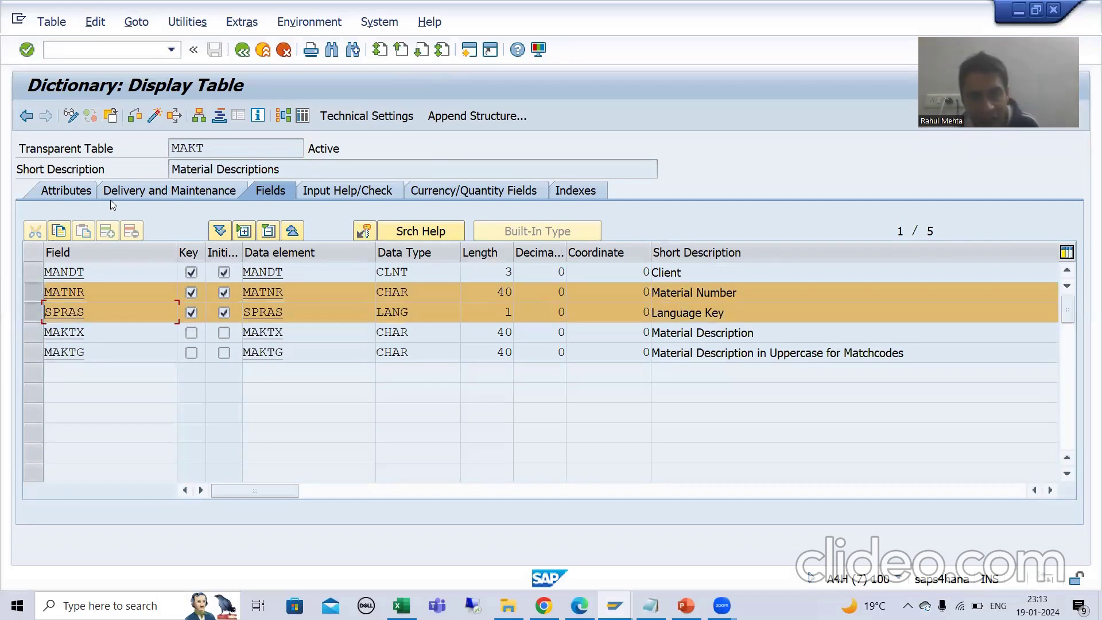
left_click(303, 117)
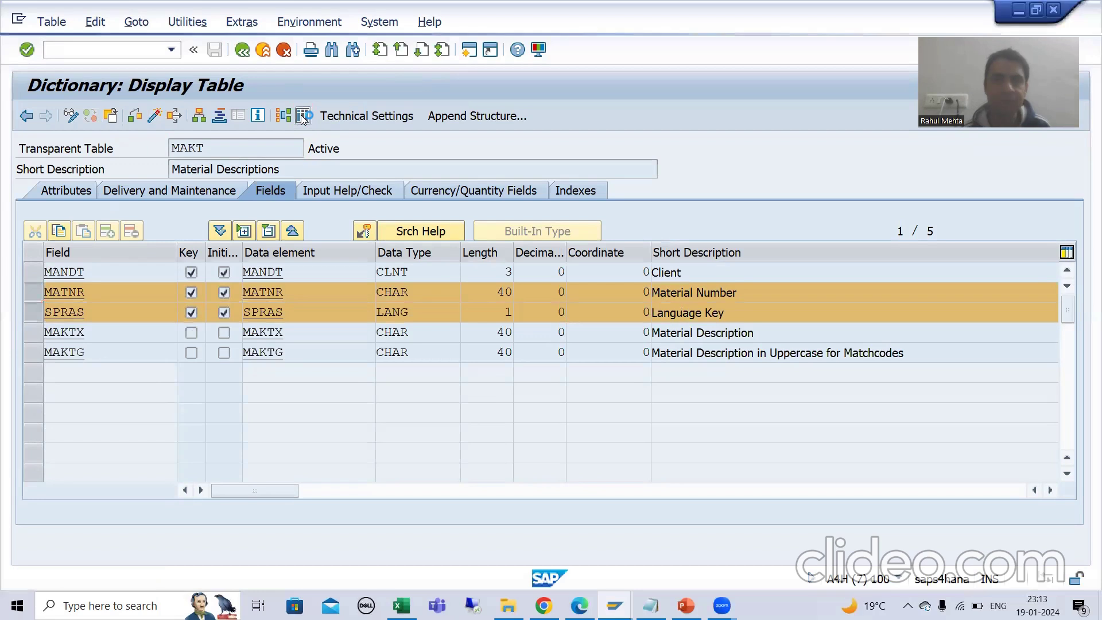
type("3306")
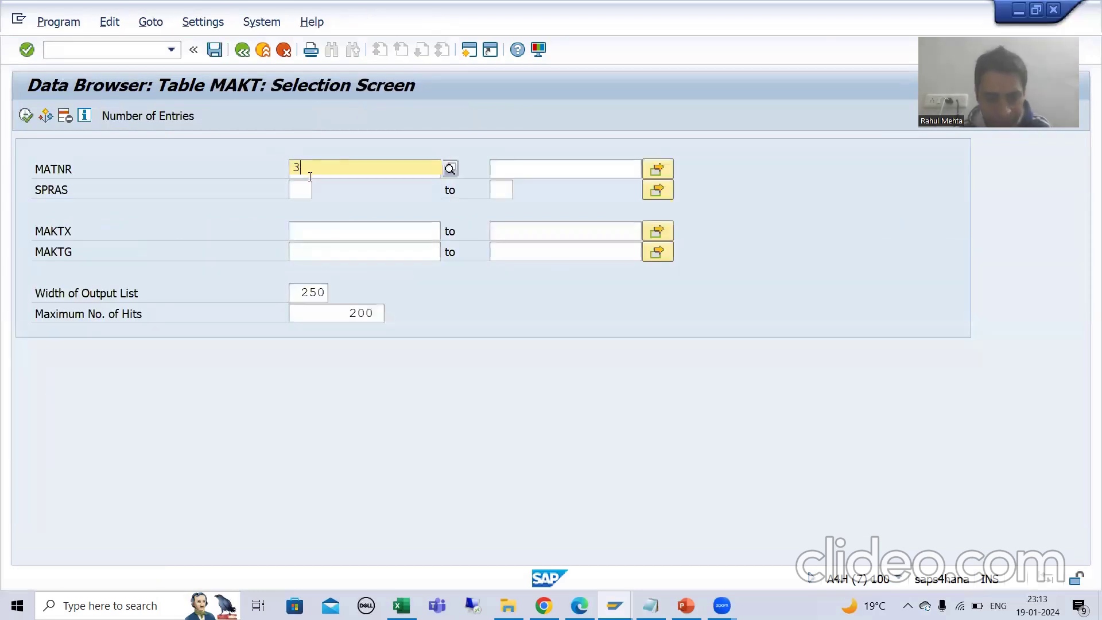
Step: Run the MAKT query for 3306, check the single E entry 'Testing - English', then go back
left_click(26, 116)
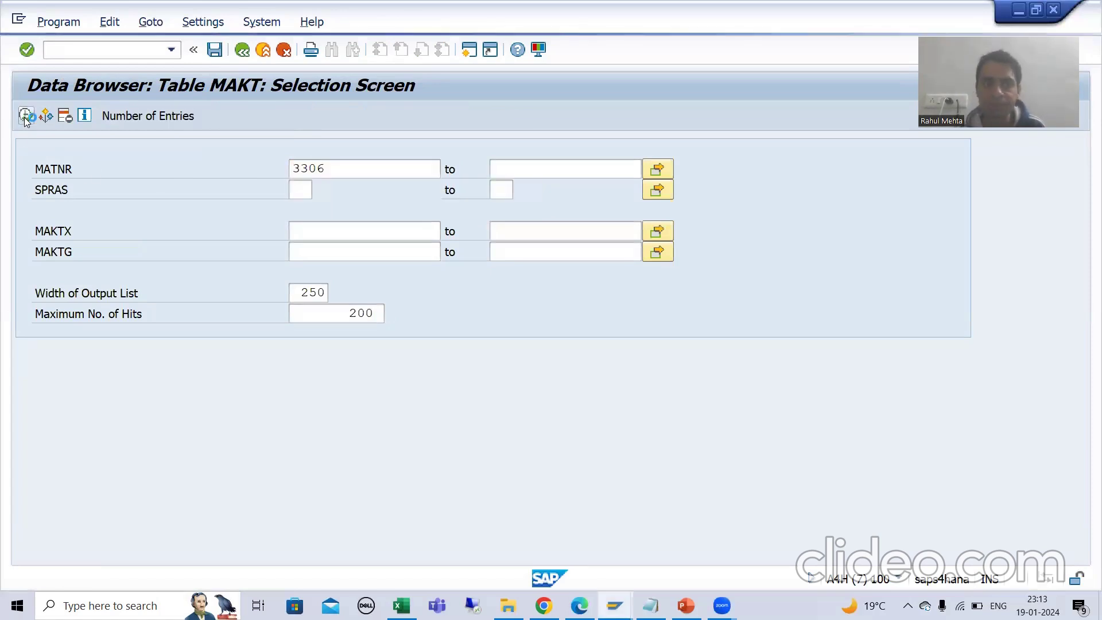
left_click(26, 167)
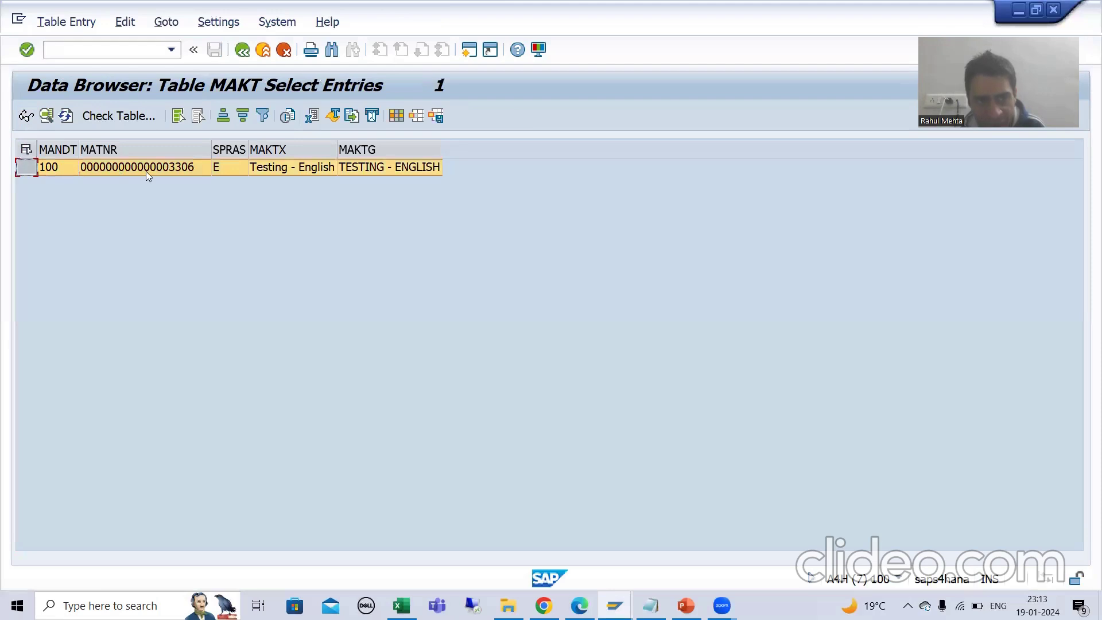
left_click(233, 172)
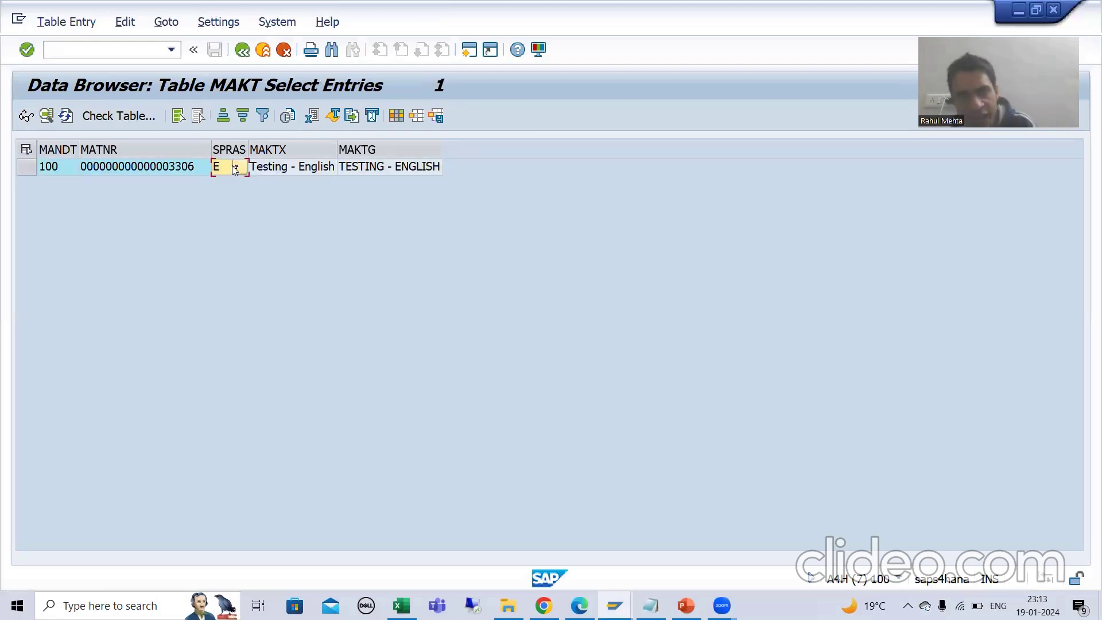
left_click(288, 171)
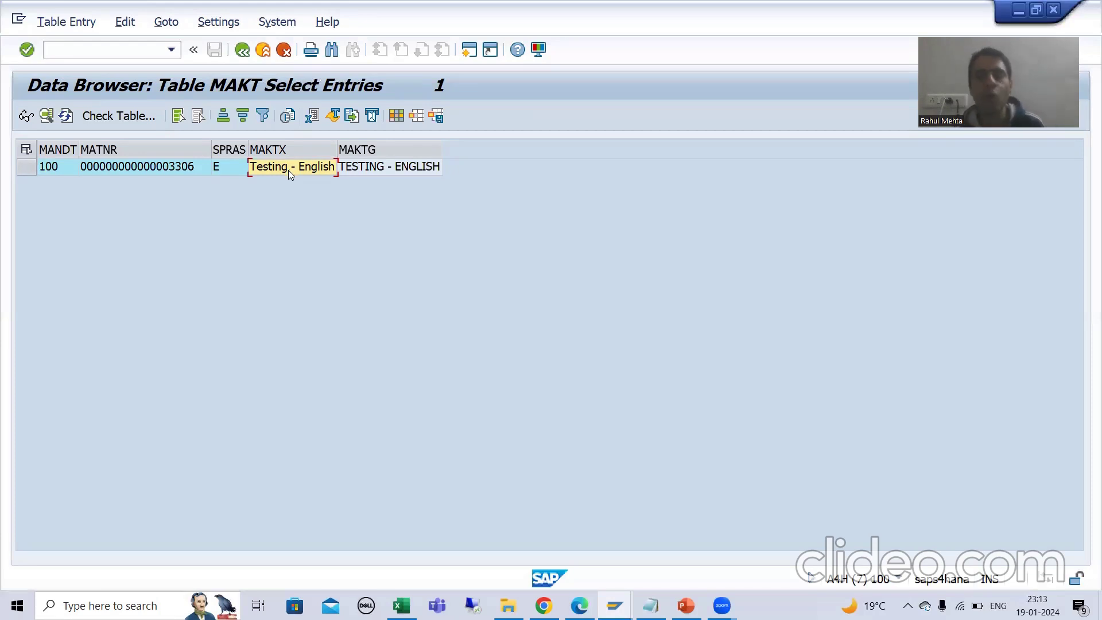
left_click(242, 50)
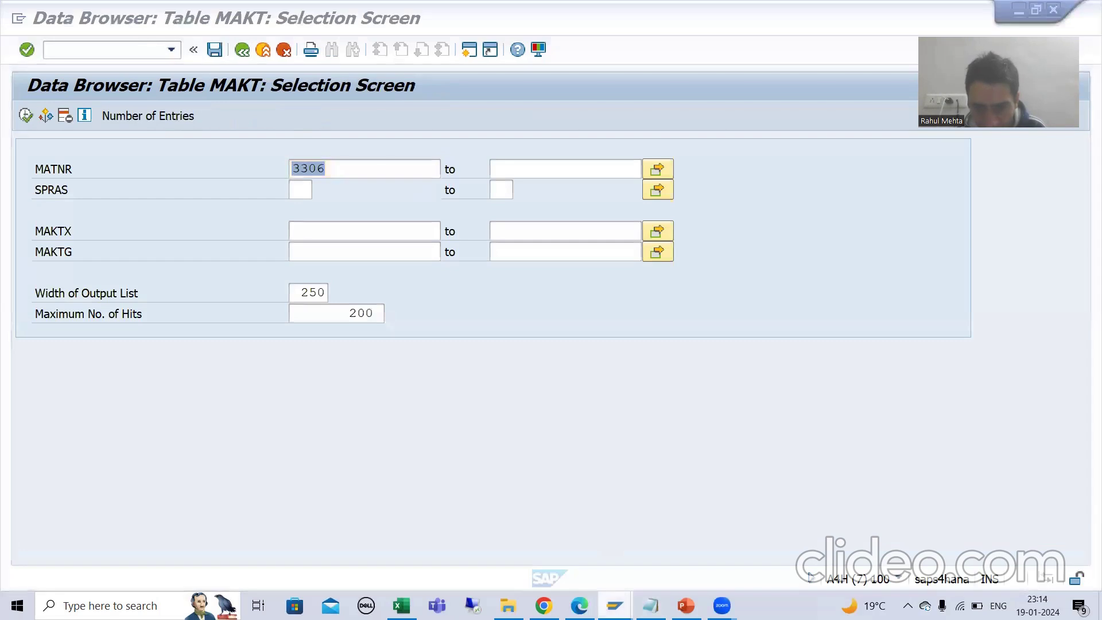
Step: Open material 3306 for immediate change in the Basic Data 1 view
mouse_move(615, 606)
left_click(275, 531)
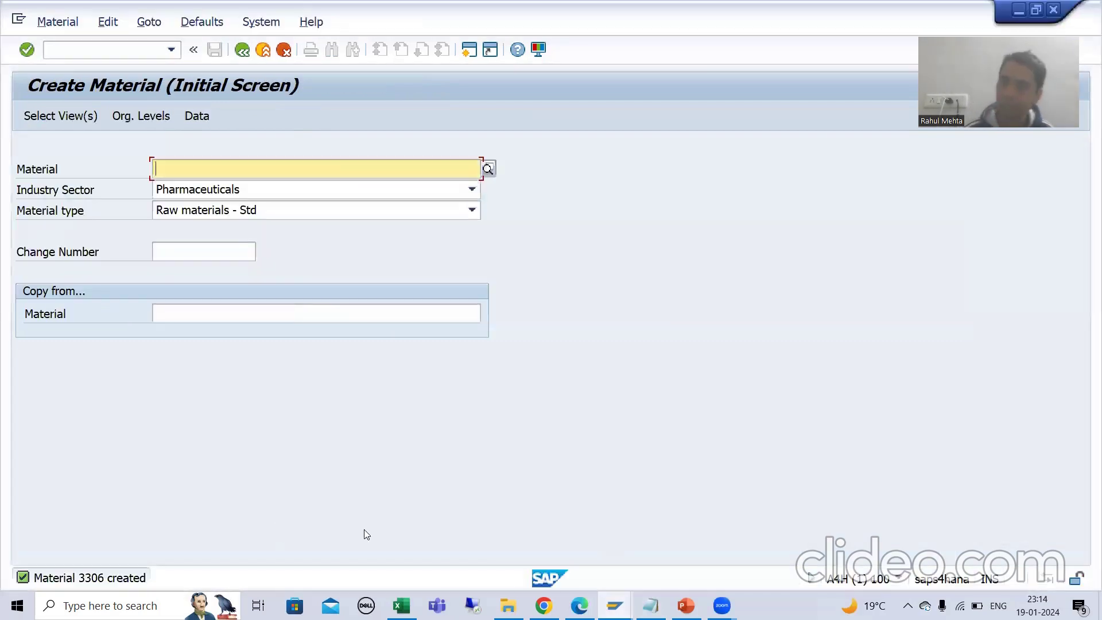
left_click(52, 24)
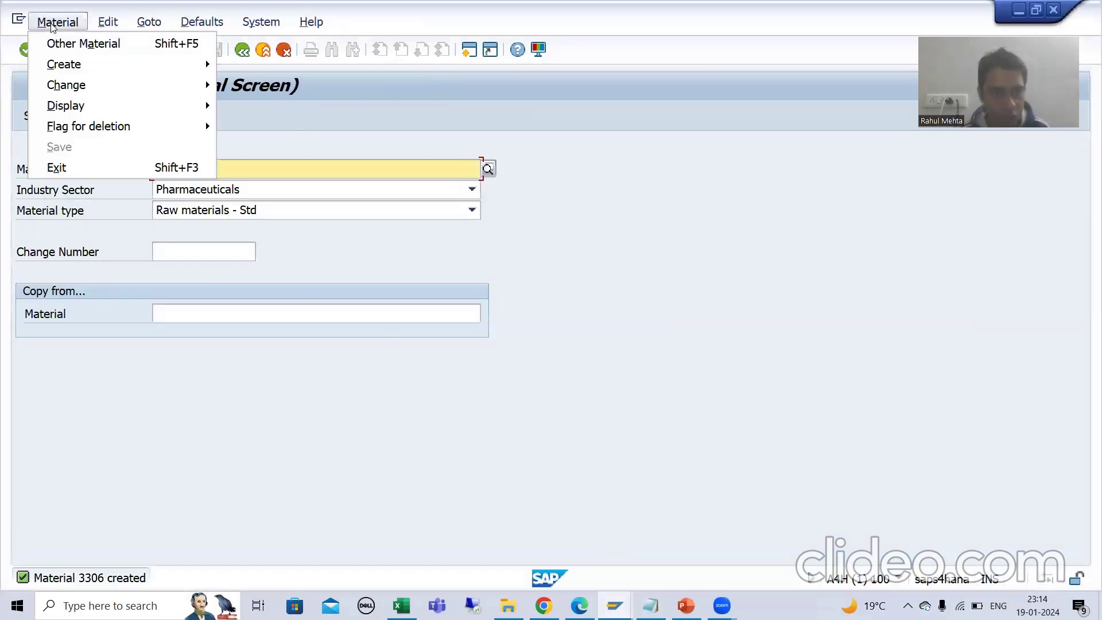
mouse_move(66, 90)
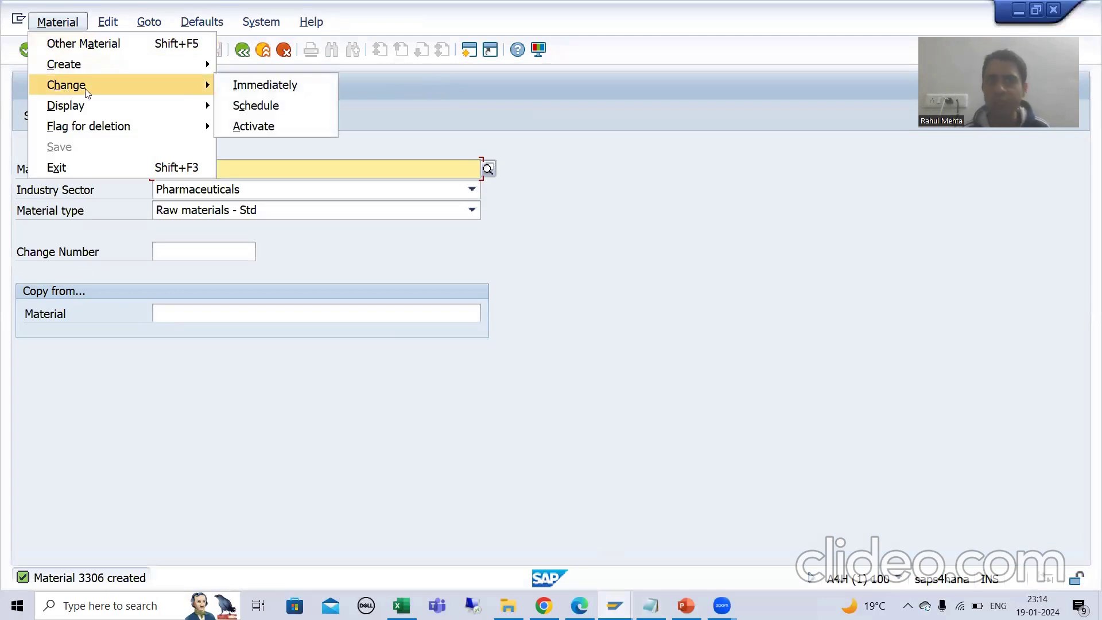
left_click(242, 90)
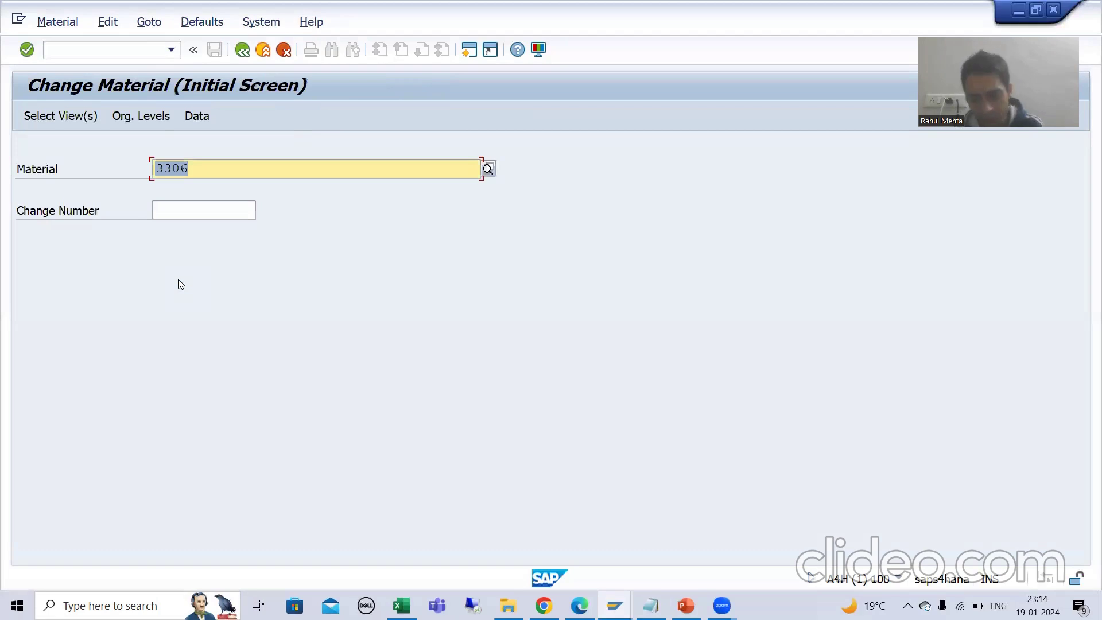
key("Return")
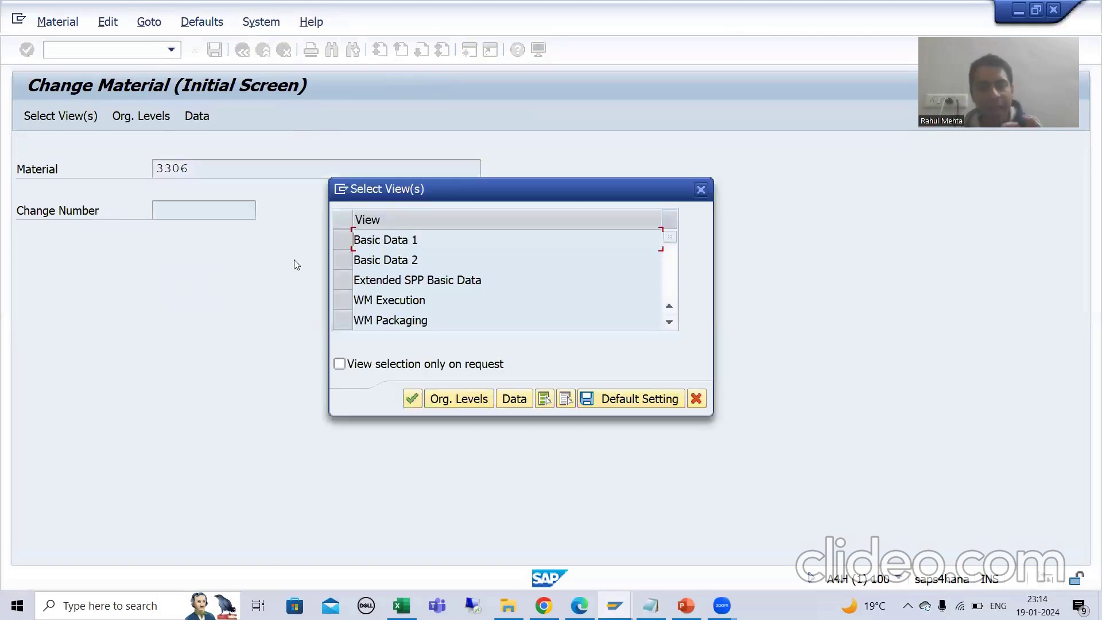
left_click(341, 239)
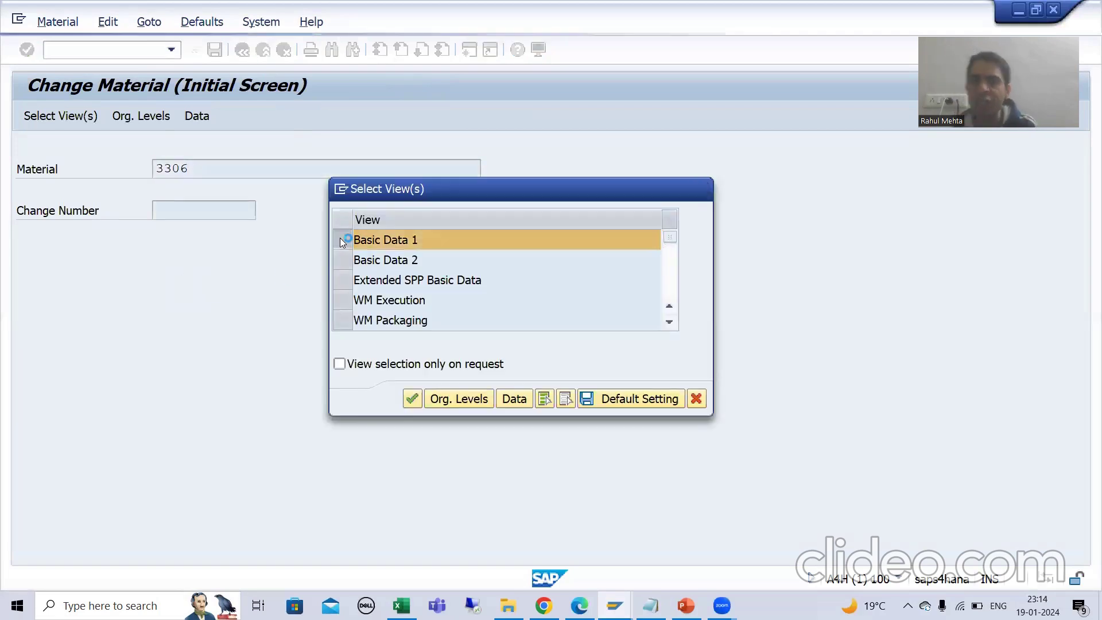
key("Return")
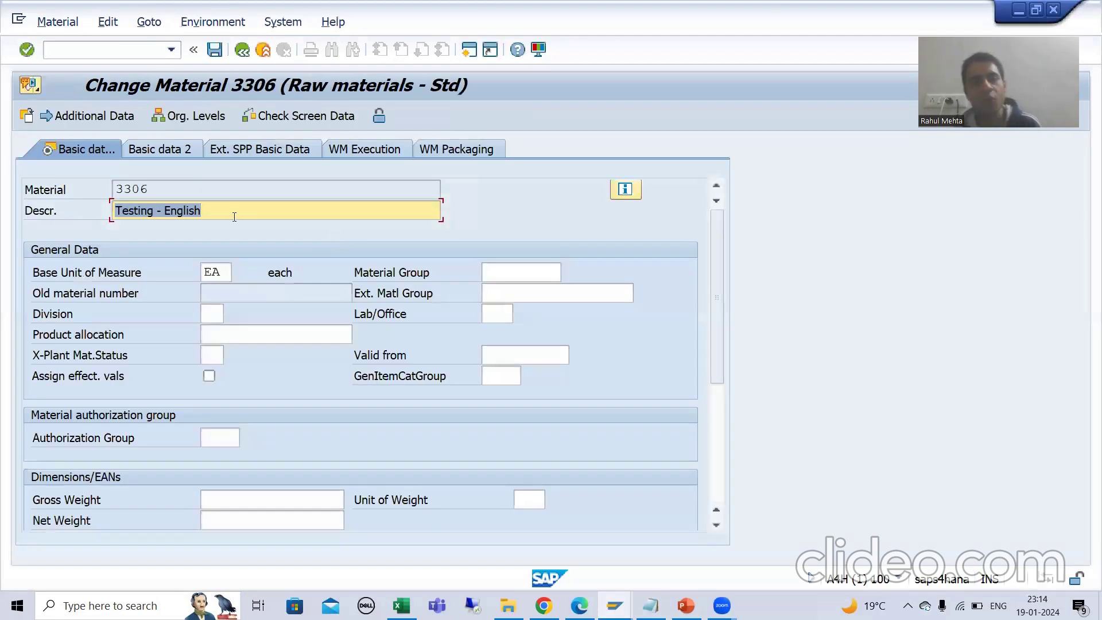
Step: Add a DE description 'Testing German' under Additional Data and save the material
left_click(84, 115)
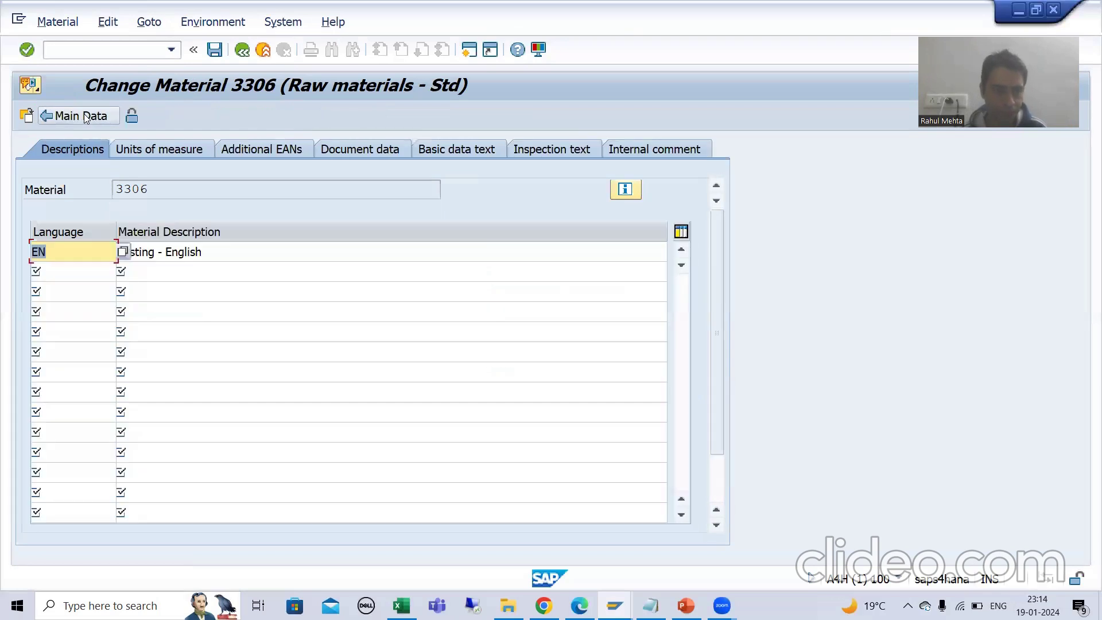
left_click(76, 273)
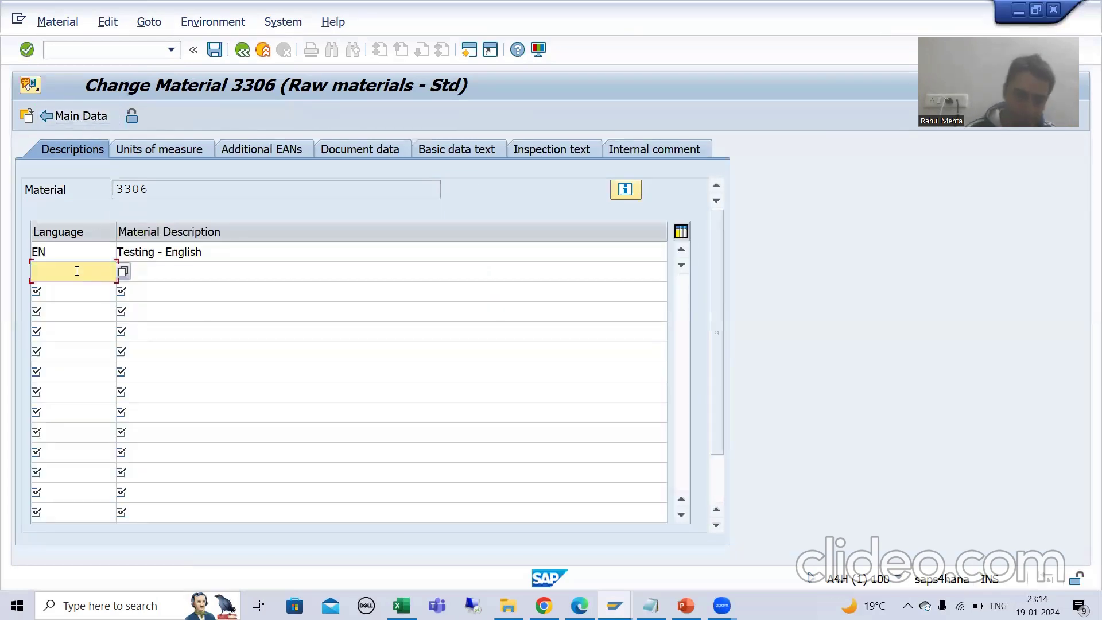
type("DE")
key("Tab")
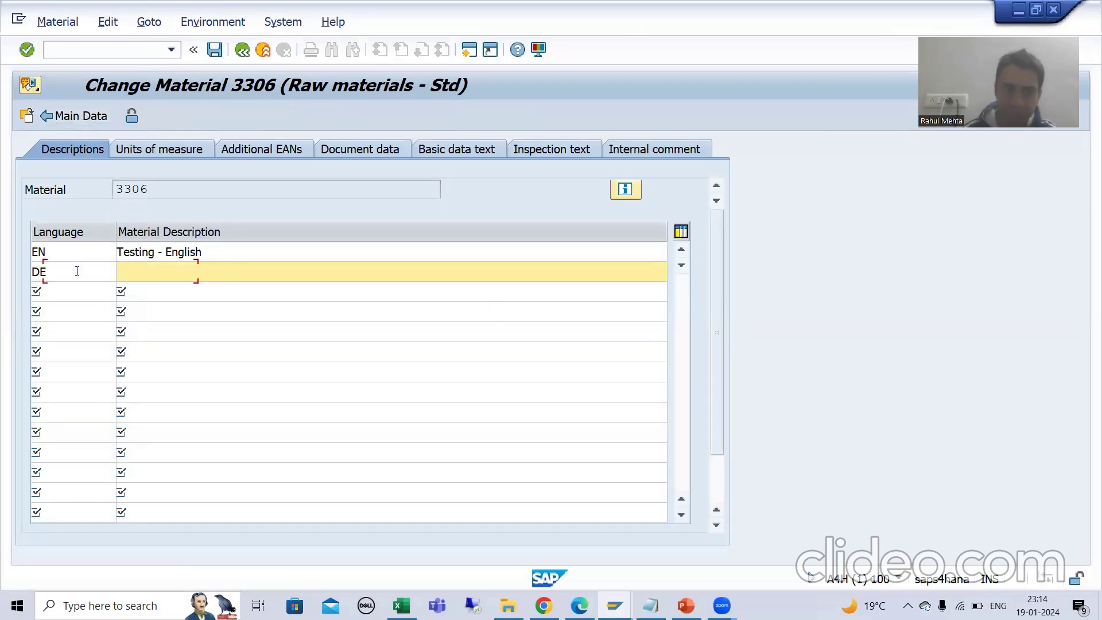
type("Testin")
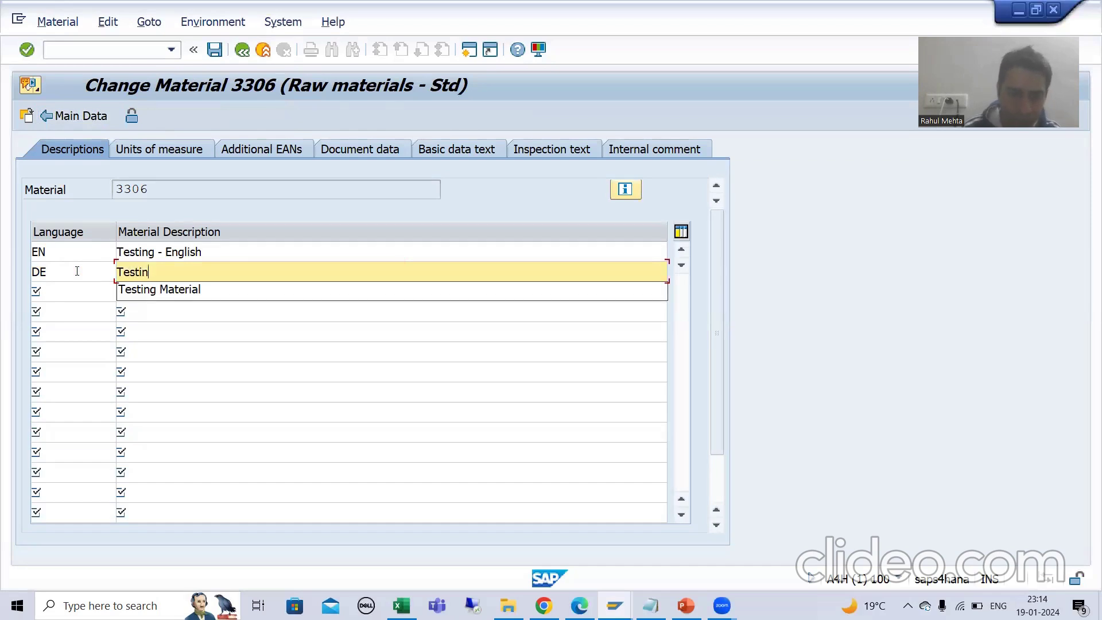
type("g German")
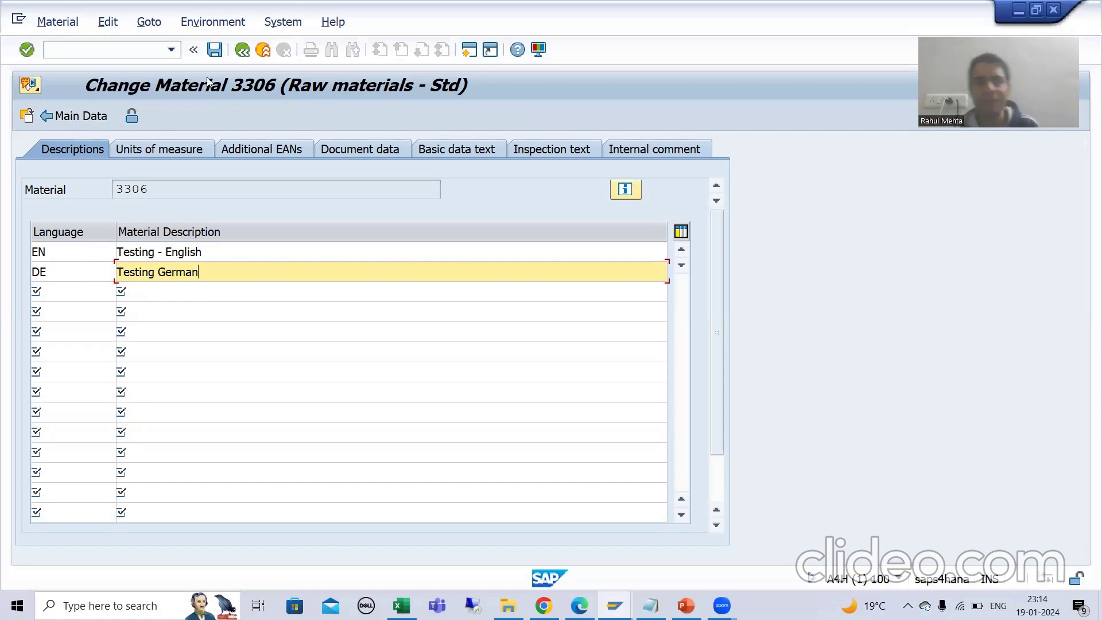
key("ctrl+s")
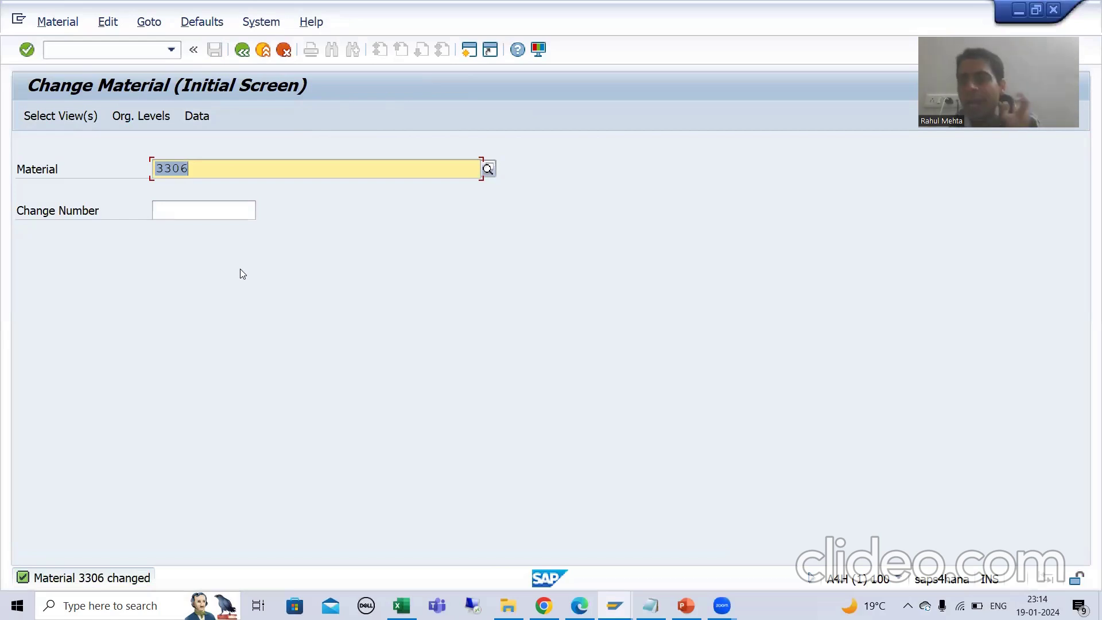
Step: List the MAKT entries for 3306 and check the German (D) and English (E) rows
left_click(615, 606)
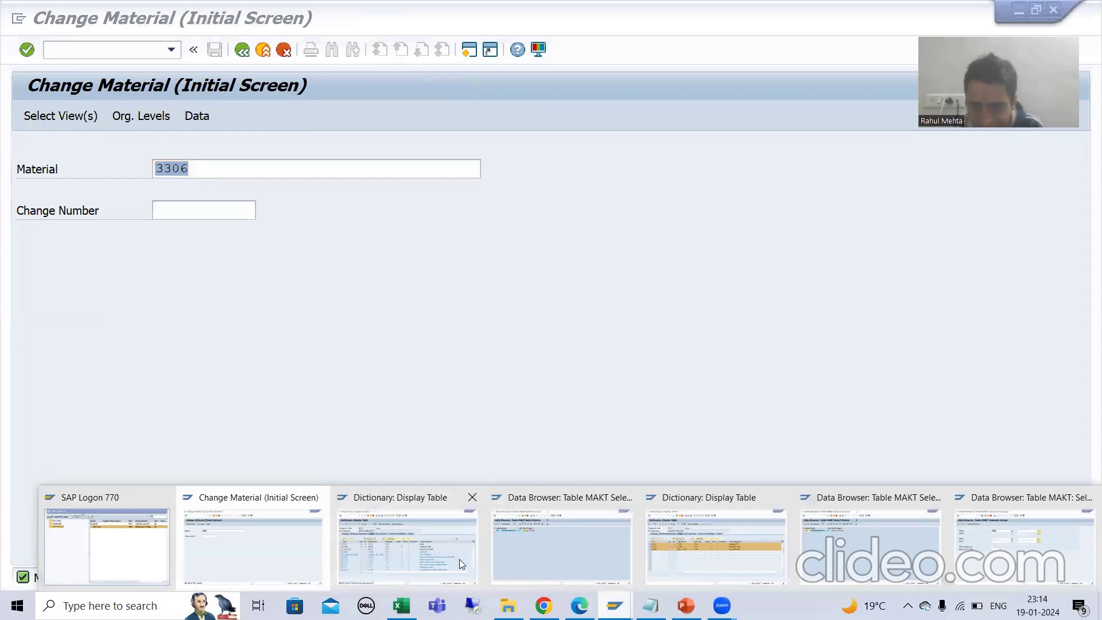
left_click(981, 569)
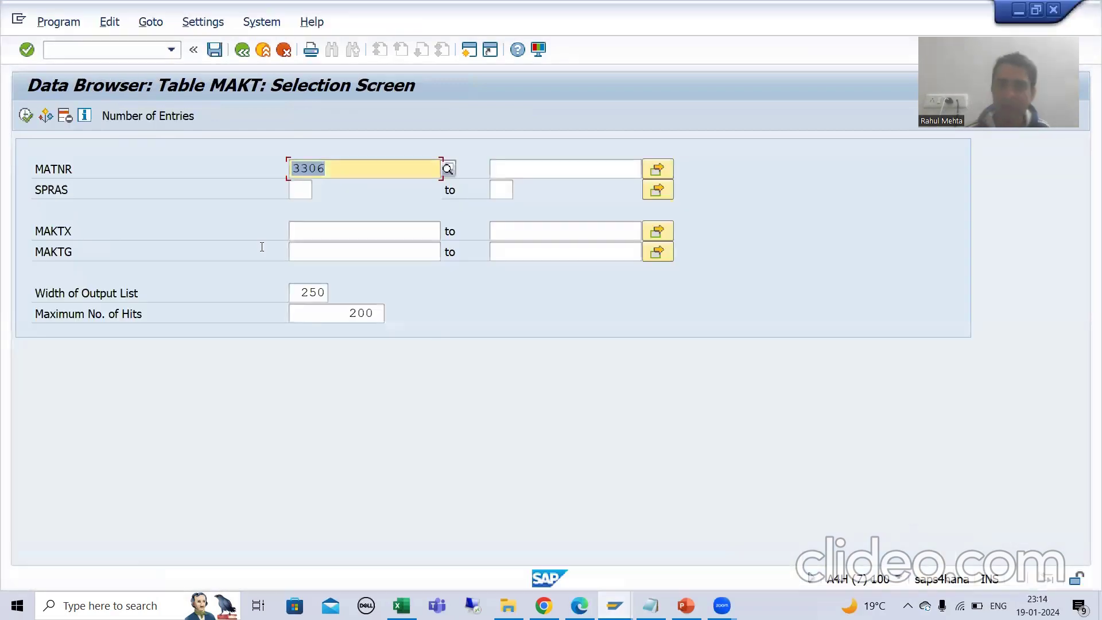
left_click(29, 118)
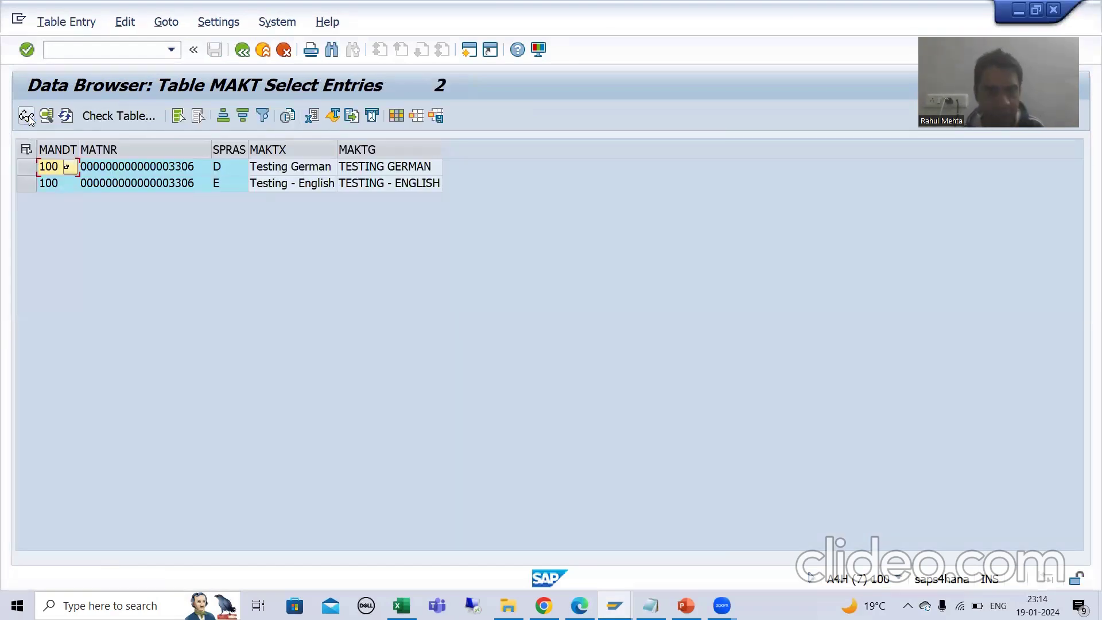
left_click(25, 167)
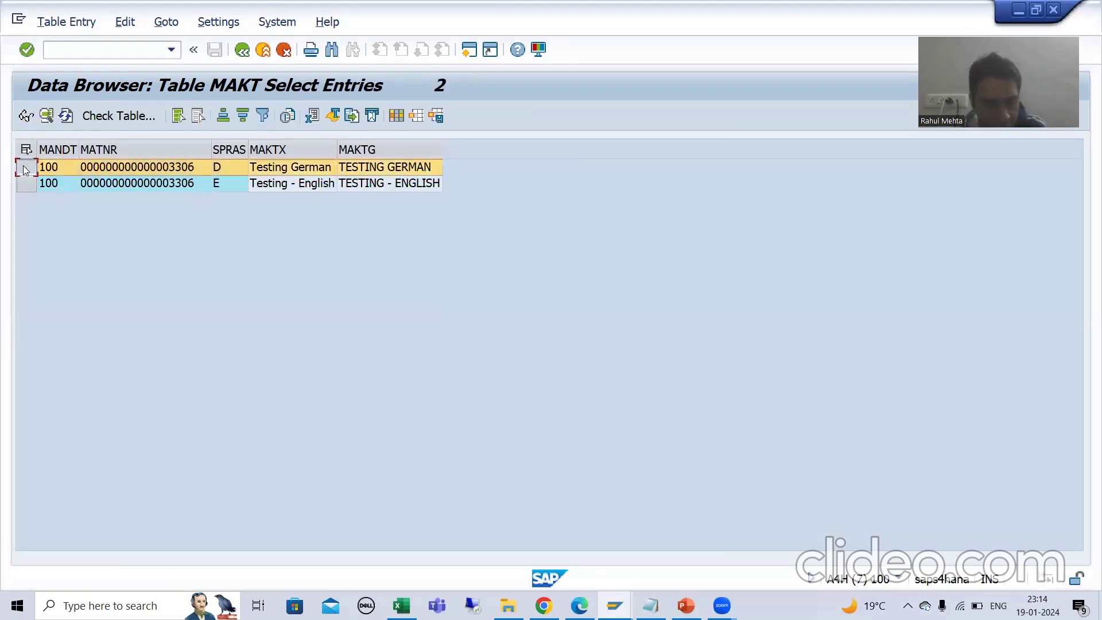
left_click(27, 183, "shift")
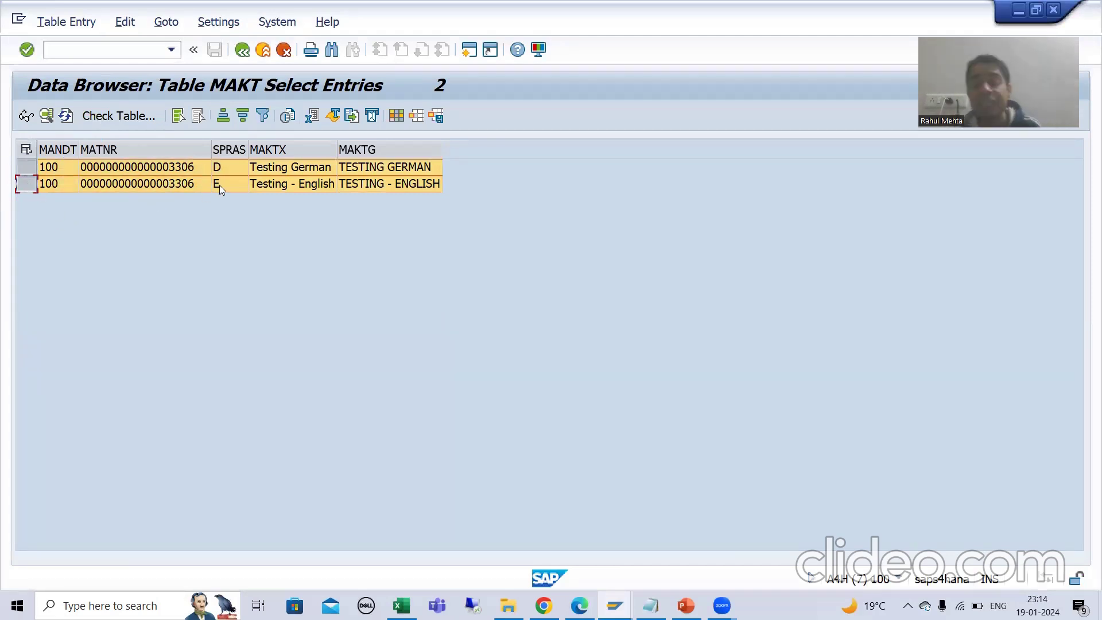
left_click(180, 170)
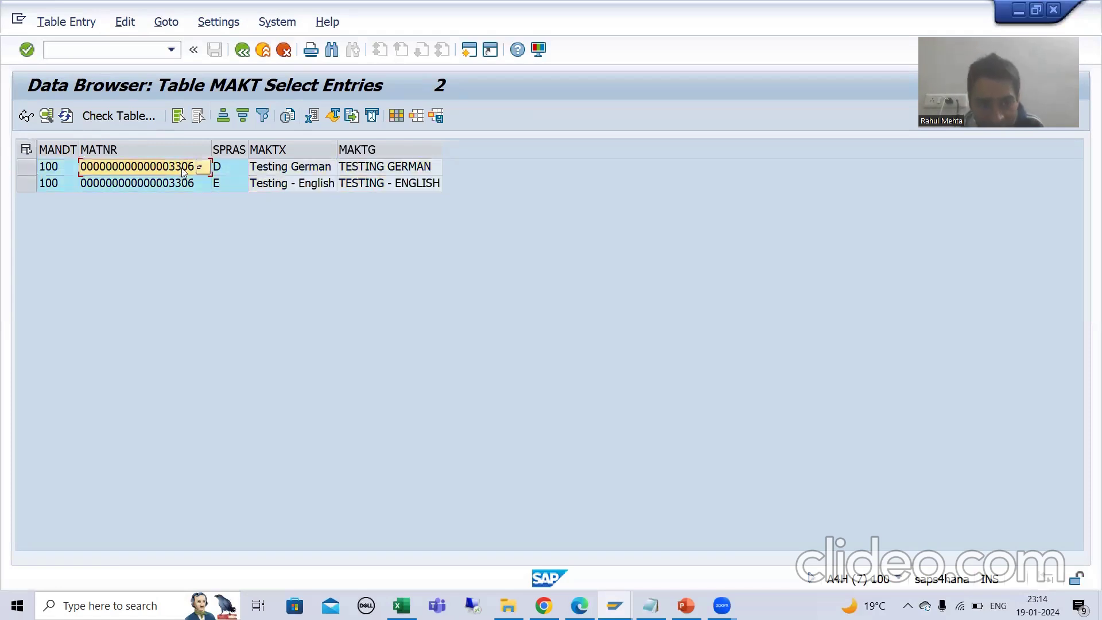
left_click(178, 185)
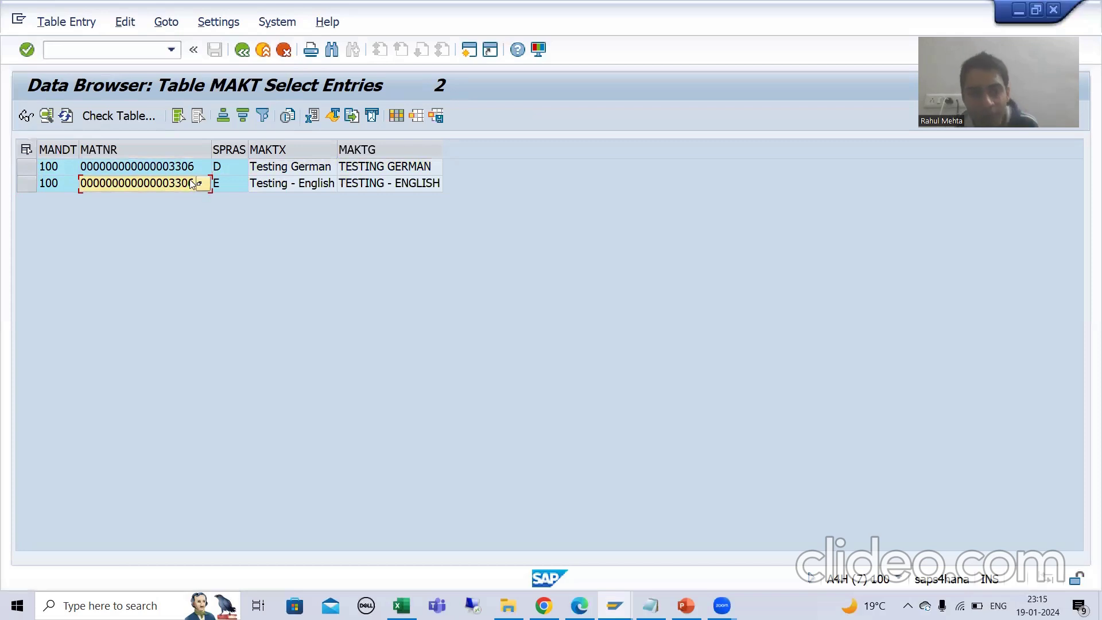
left_click(182, 169)
left_click(226, 167)
left_click(172, 183)
left_click(232, 182)
Step: Go back twice to MAKT's field definitions and mark the MATNR and SPRAS key fields
key("F3")
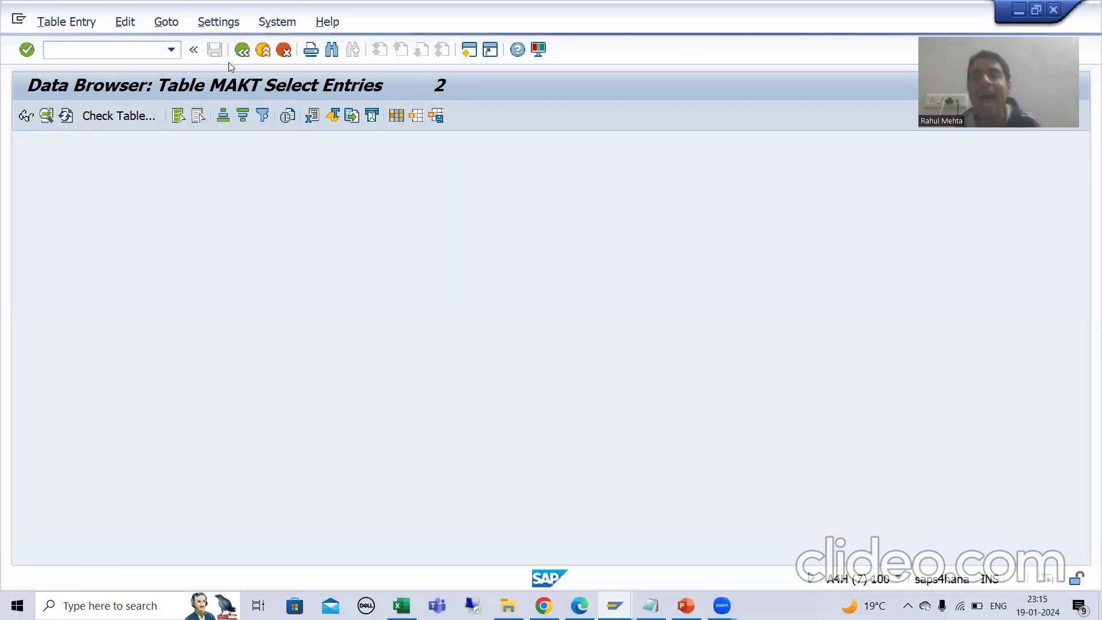
key("F3")
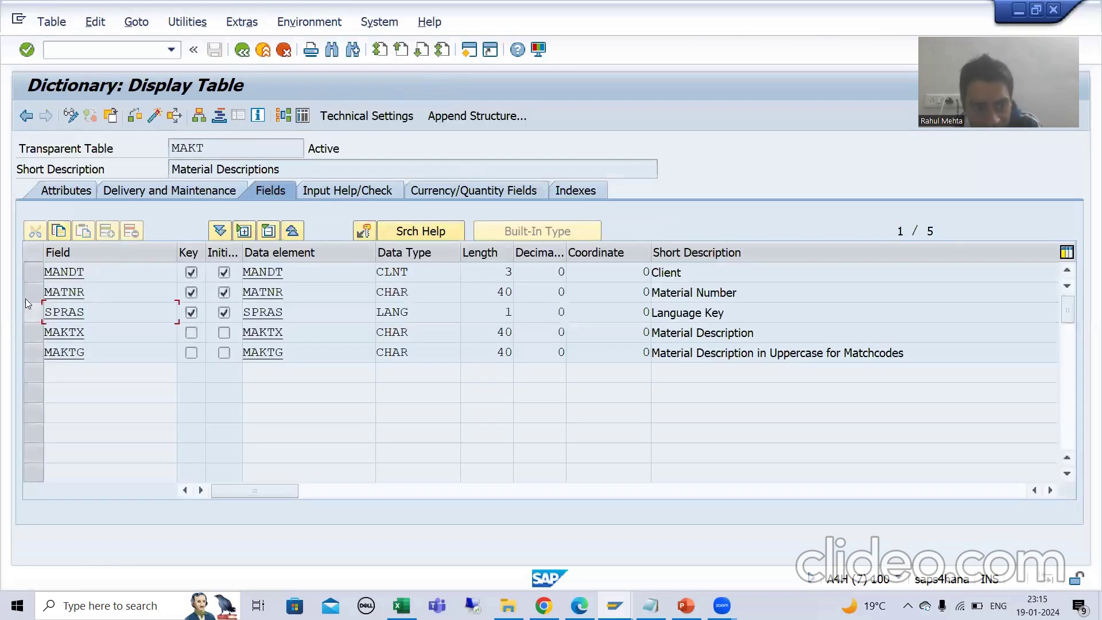
left_click(33, 291)
left_click(33, 312, "shift")
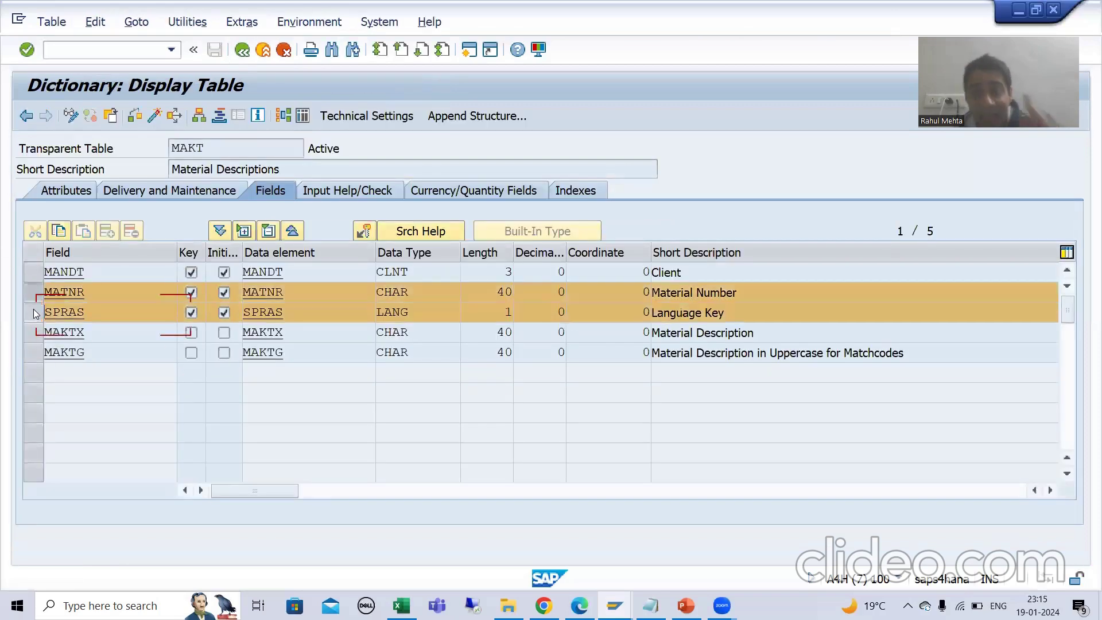